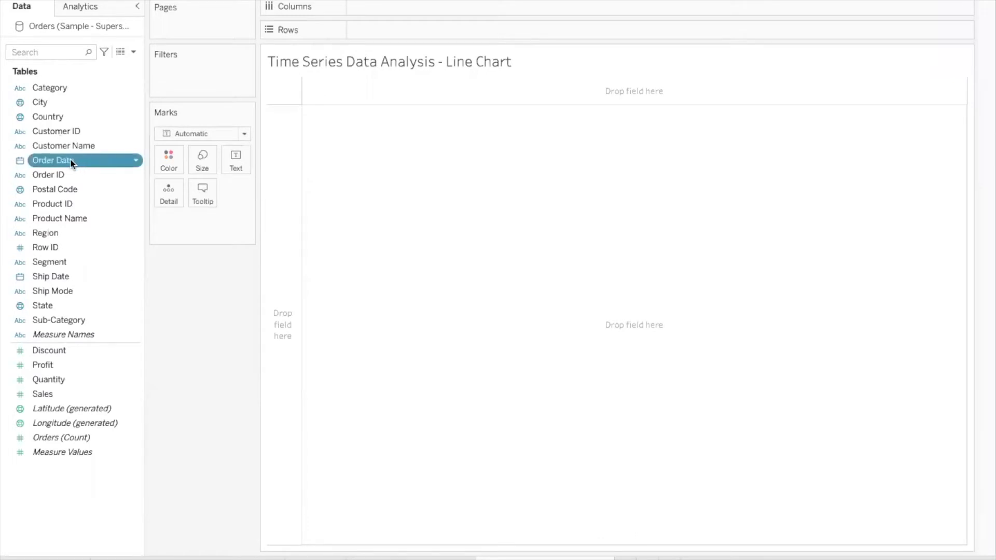
Build a line chart of summed Profit by year, with Order Date on Columns and Profit on Rows
{"action": "left_click_drag", "start_coordinate": [70, 158], "coordinate": [396, 9]}
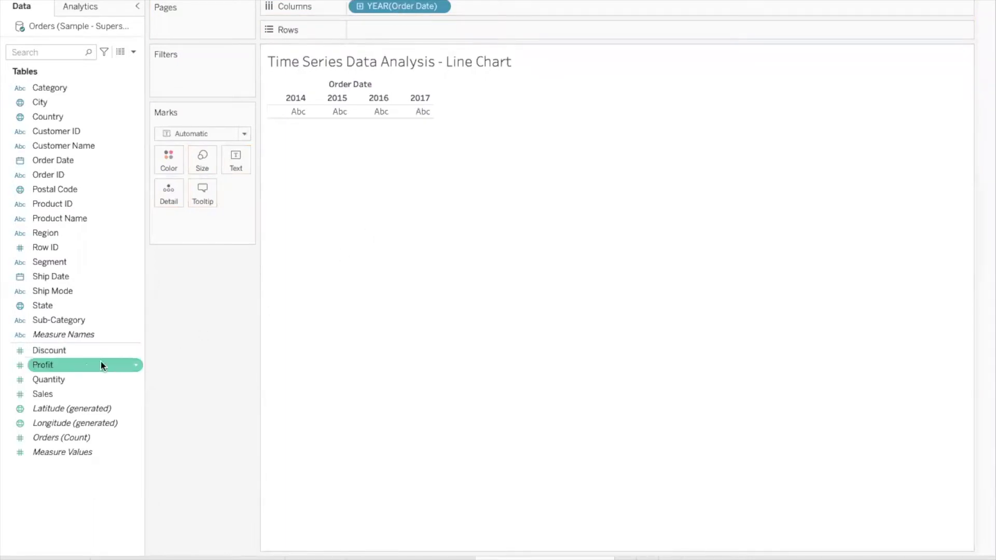
{"action": "left_click", "coordinate": [85, 366]}
{"action": "left_click_drag", "start_coordinate": [85, 364], "coordinate": [408, 30]}
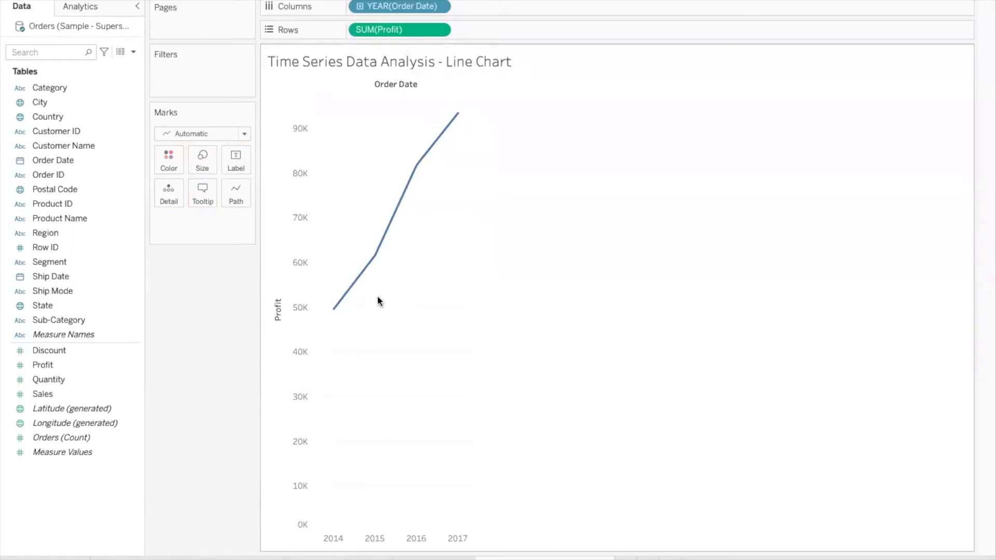
{"action": "left_click", "coordinate": [82, 162]}
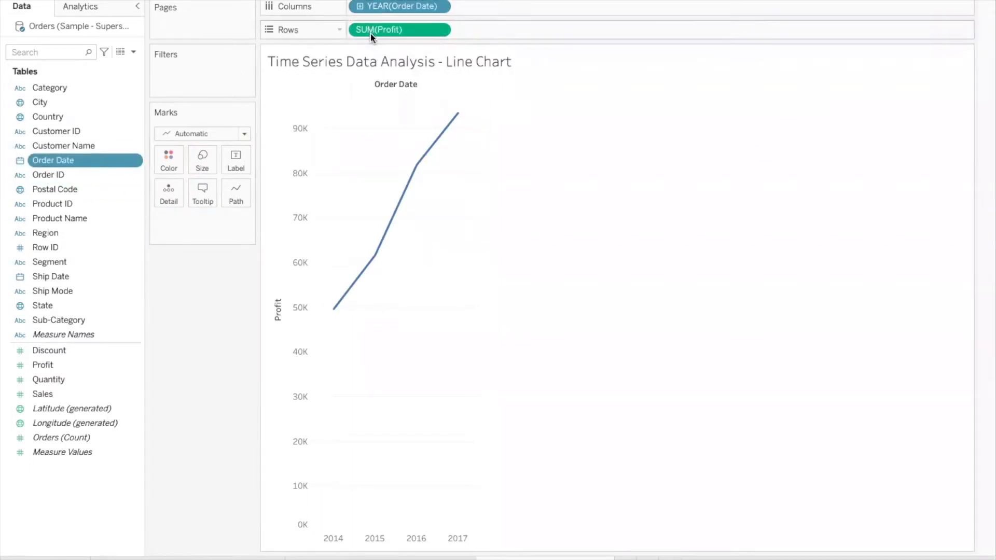
{"action": "mouse_move", "coordinate": [369, 273]}
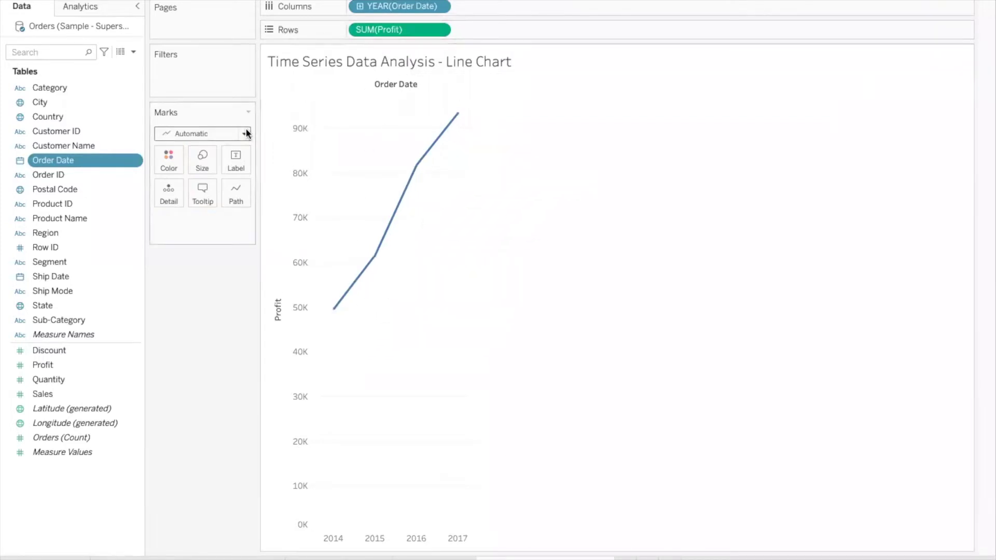
Keep the automatic mark type and show mark labels on the profit line
{"action": "left_click", "coordinate": [227, 135]}
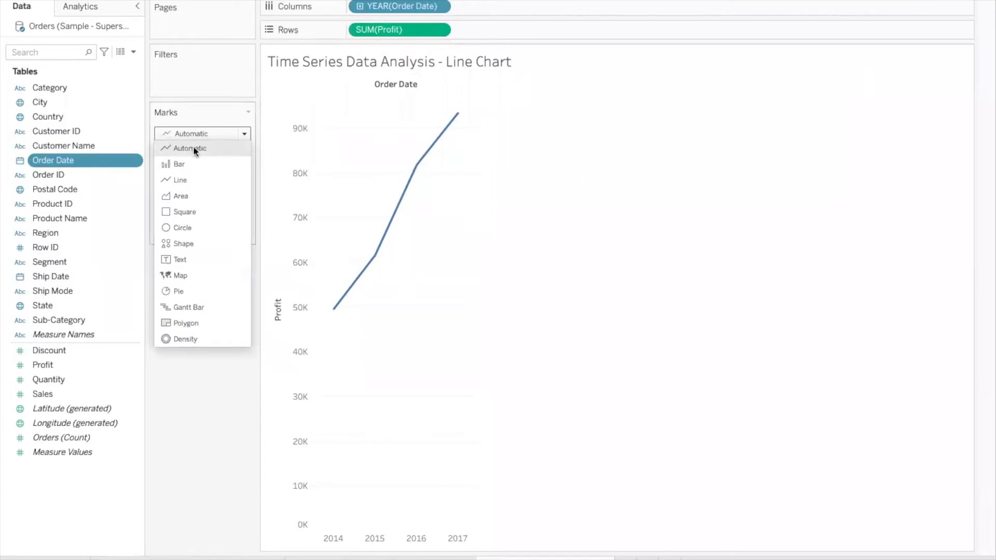
{"action": "left_click", "coordinate": [424, 304]}
{"action": "left_click", "coordinate": [243, 158]}
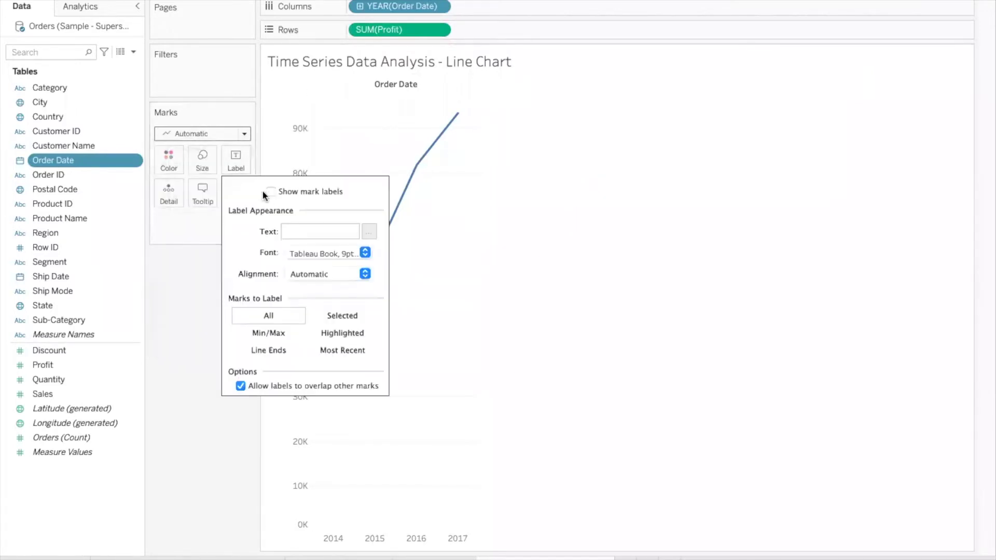
{"action": "left_click", "coordinate": [270, 191]}
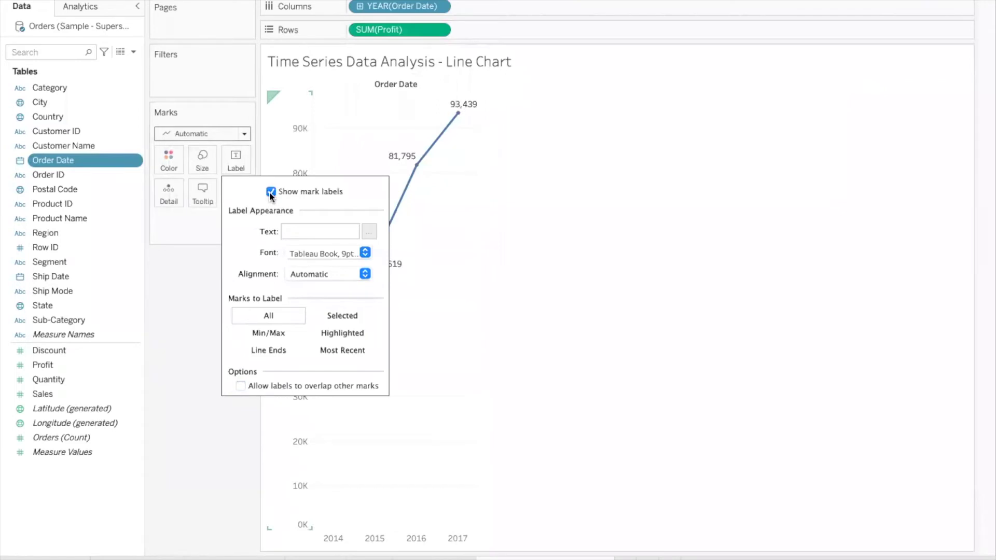
{"action": "left_click", "coordinate": [406, 304]}
{"action": "mouse_move", "coordinate": [334, 323]}
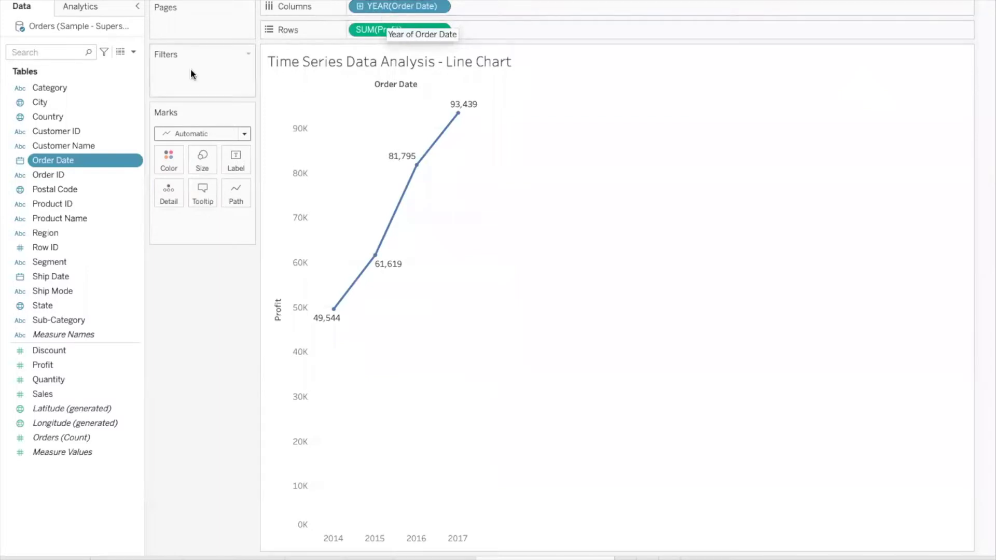
Examine the Order Date values in the underlying Orders data, and close the data view
{"action": "left_click", "coordinate": [119, 53]}
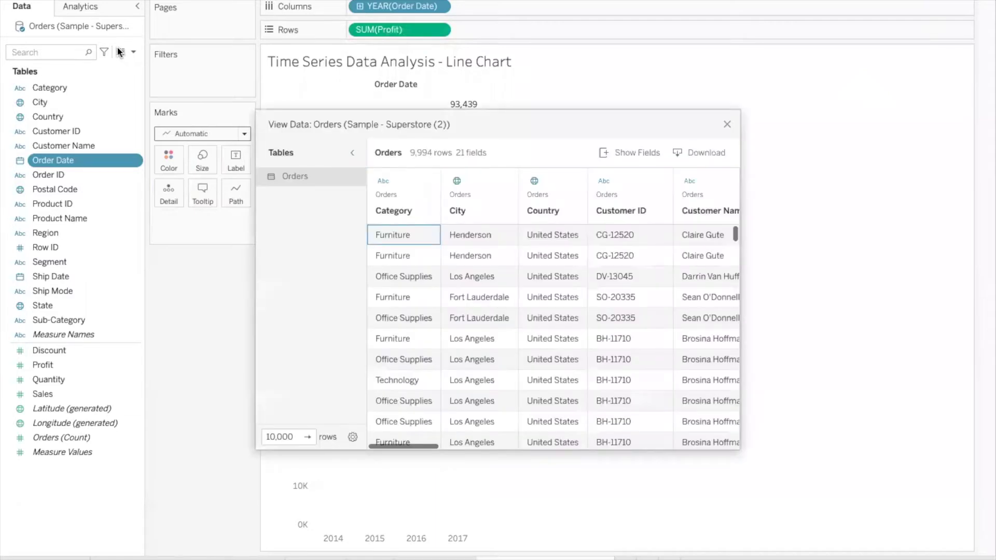
{"action": "left_click", "coordinate": [616, 240]}
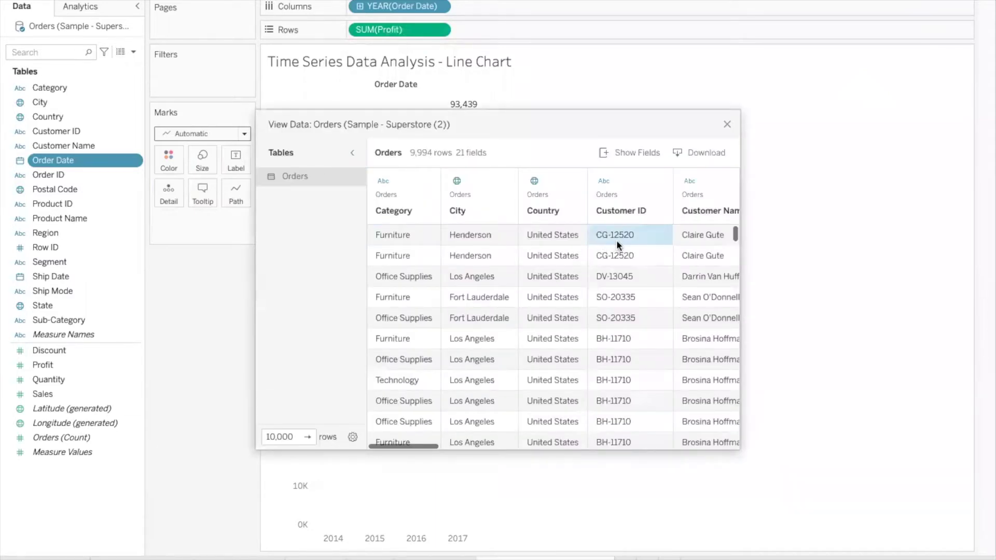
{"action": "key", "text": "Right"}
{"action": "key", "text": "Right"}
{"action": "key", "text": "Right"}
{"action": "key", "text": "Right"}
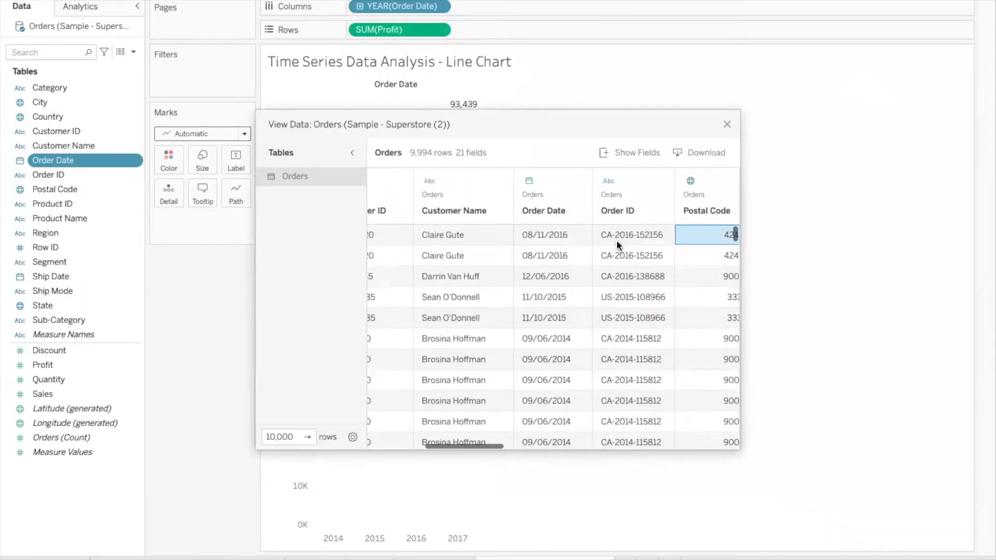
{"action": "left_click", "coordinate": [577, 241]}
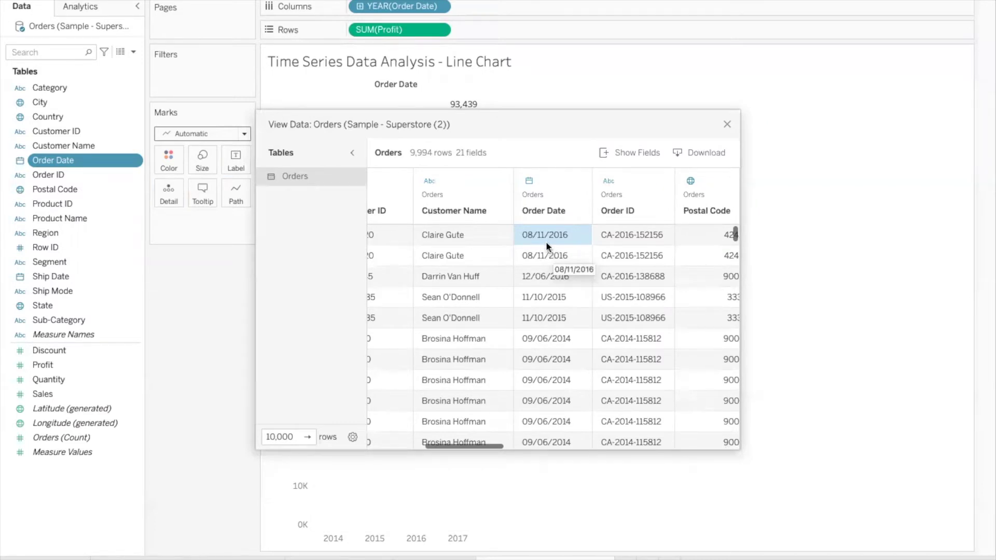
{"action": "left_click", "coordinate": [725, 125]}
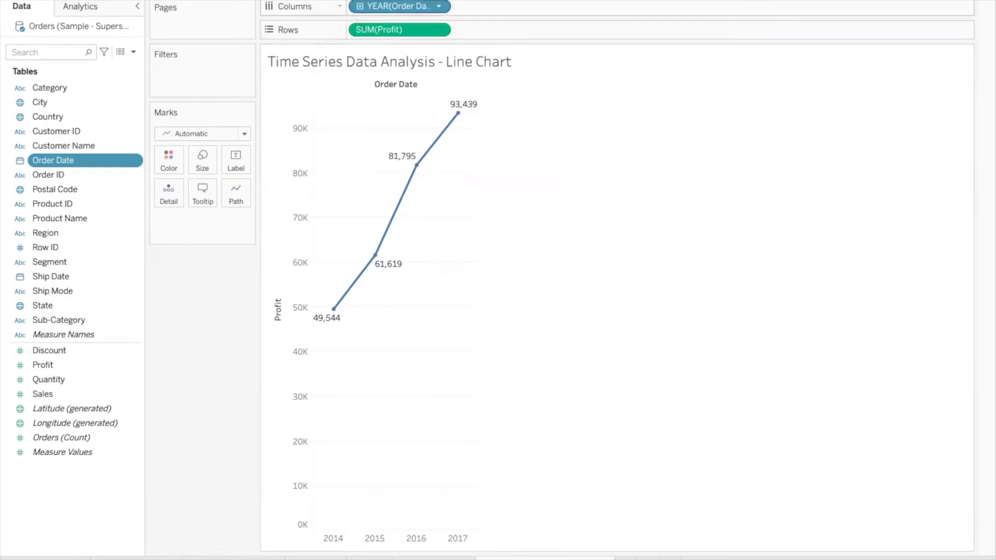
{"action": "mouse_move", "coordinate": [590, 179]}
{"action": "left_mouse_down"}
{"action": "mouse_move", "coordinate": [619, 173]}
{"action": "mouse_move", "coordinate": [613, 191]}
{"action": "mouse_move", "coordinate": [653, 154]}
{"action": "mouse_move", "coordinate": [688, 171]}
{"action": "mouse_move", "coordinate": [736, 166]}
{"action": "mouse_move", "coordinate": [690, 157]}
{"action": "left_mouse_up"}
{"action": "left_click", "coordinate": [690, 153]}
{"action": "mouse_move", "coordinate": [776, 144]}
{"action": "left_mouse_down"}
{"action": "mouse_move", "coordinate": [776, 158]}
{"action": "mouse_move", "coordinate": [834, 122]}
{"action": "mouse_move", "coordinate": [856, 127]}
{"action": "mouse_move", "coordinate": [862, 150]}
{"action": "left_mouse_up"}
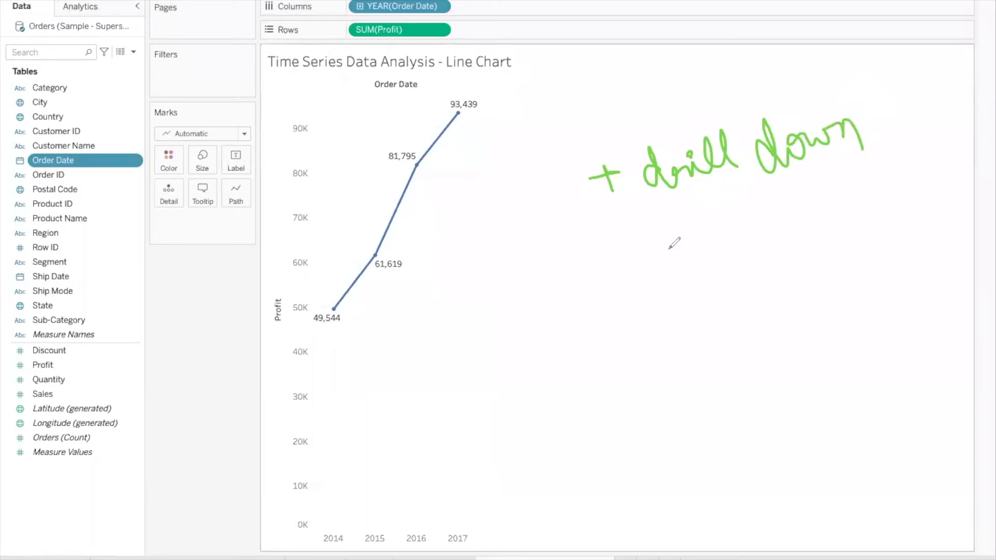
{"action": "mouse_move", "coordinate": [635, 267]}
{"action": "left_mouse_down"}
{"action": "mouse_move", "coordinate": [747, 250]}
{"action": "mouse_move", "coordinate": [759, 215]}
{"action": "mouse_move", "coordinate": [798, 242]}
{"action": "mouse_move", "coordinate": [852, 224]}
{"action": "mouse_move", "coordinate": [846, 209]}
{"action": "left_mouse_up"}
{"action": "mouse_move", "coordinate": [749, 238]}
{"action": "left_mouse_down"}
{"action": "mouse_move", "coordinate": [753, 210]}
{"action": "mouse_move", "coordinate": [766, 245]}
{"action": "left_mouse_up"}
{"action": "mouse_move", "coordinate": [554, 155]}
{"action": "left_mouse_down"}
{"action": "mouse_move", "coordinate": [581, 162]}
{"action": "mouse_move", "coordinate": [613, 149]}
{"action": "left_mouse_up"}
{"action": "left_click_drag", "start_coordinate": [586, 262], "coordinate": [612, 262]}
{"action": "left_click", "coordinate": [661, 232]}
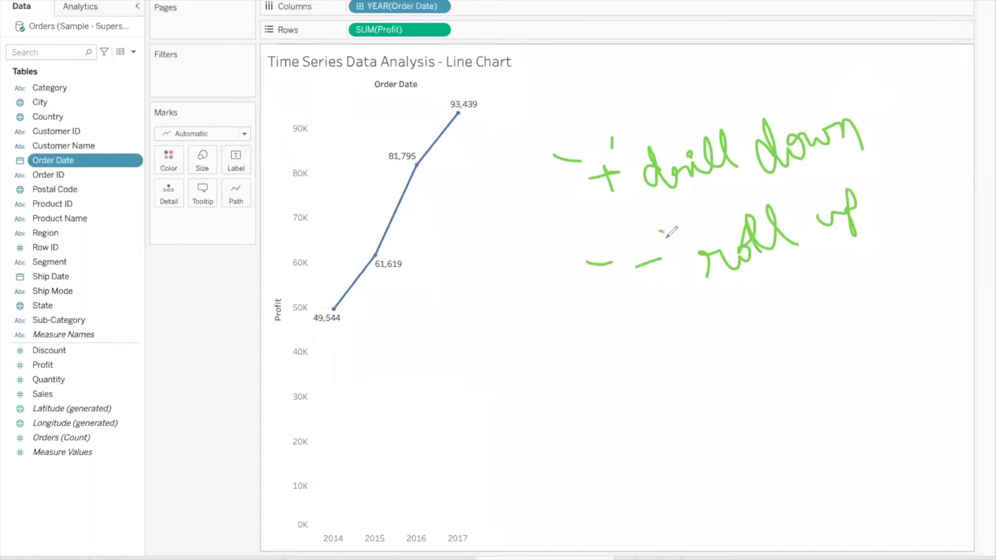
{"action": "key", "text": "Escape"}
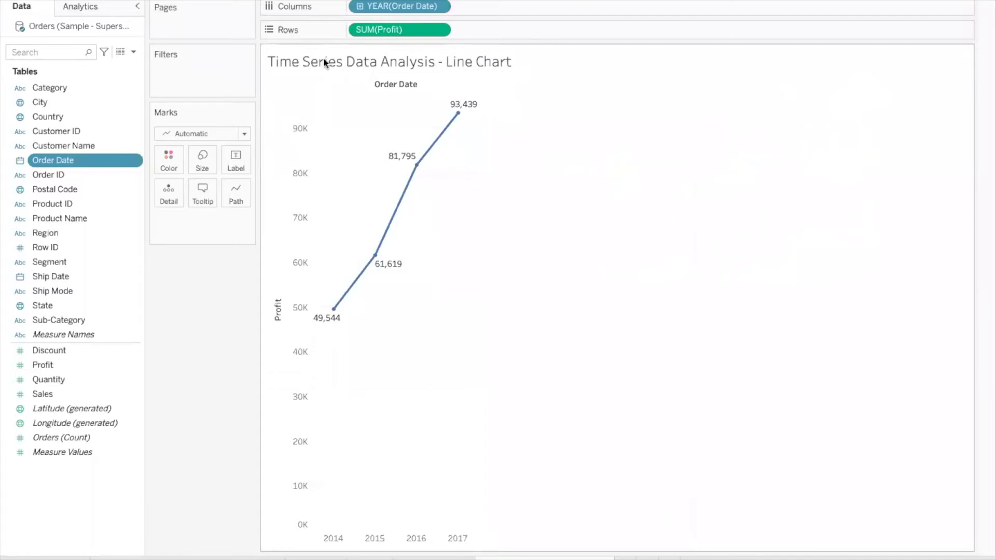
Drill the Order Date hierarchy down through quarter, month and day, and roll it back up to year
{"action": "left_click", "coordinate": [360, 7]}
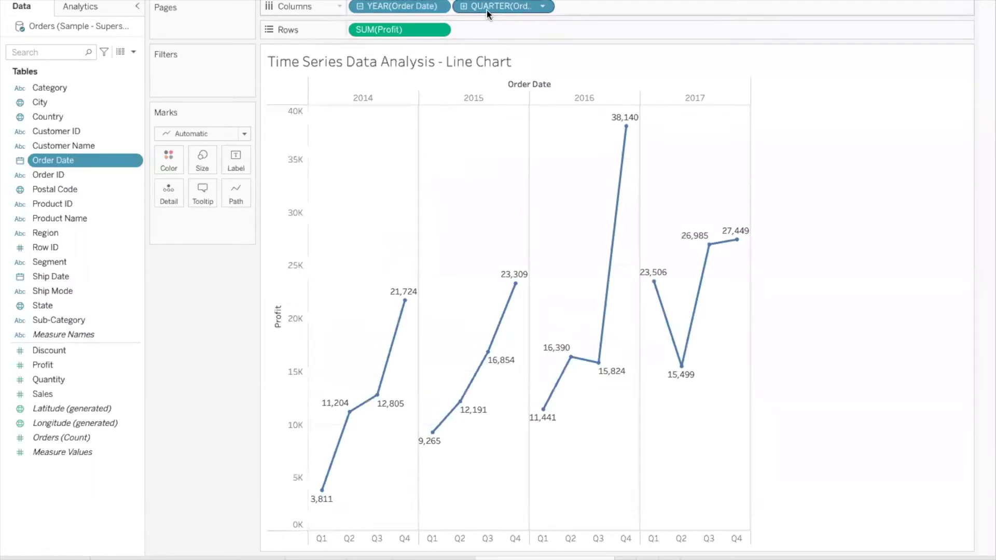
{"action": "left_click", "coordinate": [462, 6]}
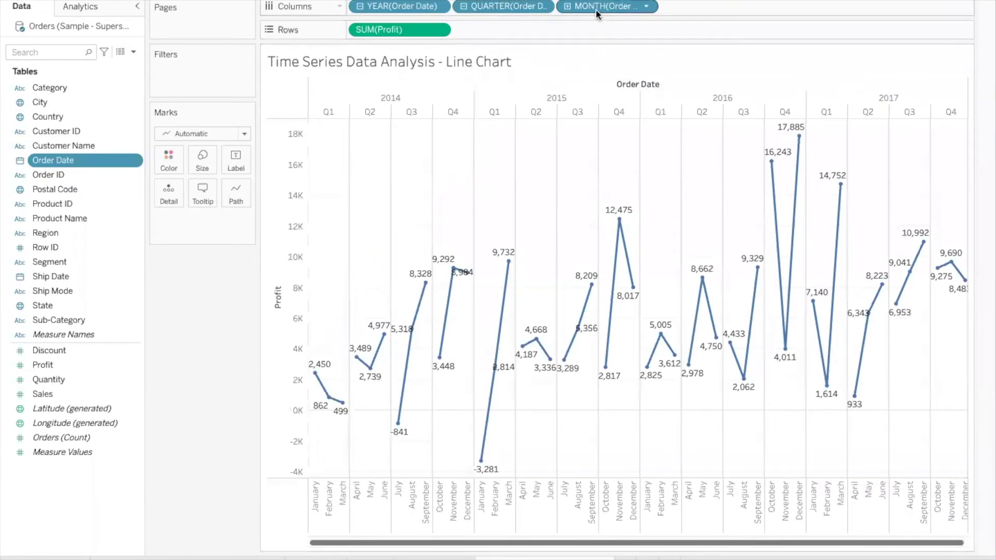
{"action": "left_click", "coordinate": [567, 7]}
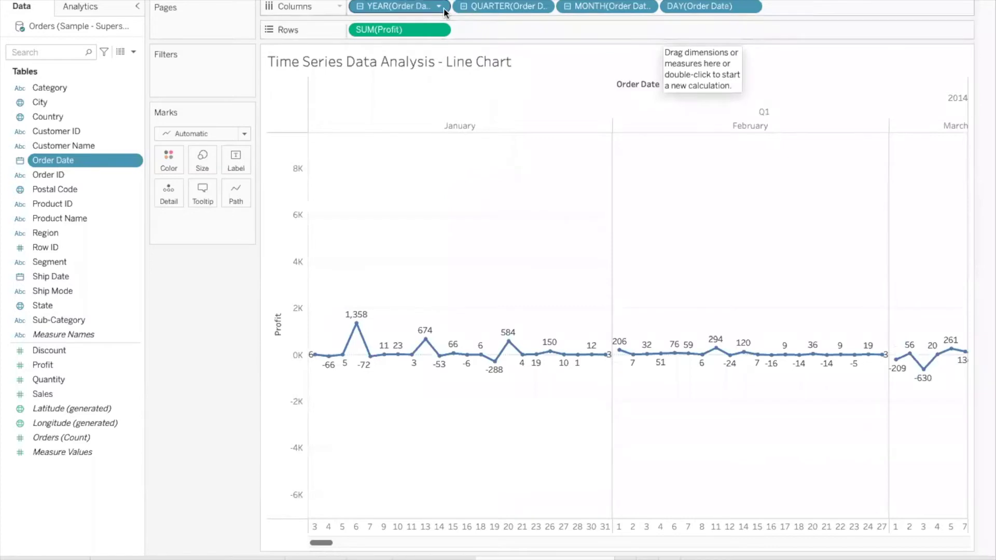
{"action": "left_click", "coordinate": [360, 7]}
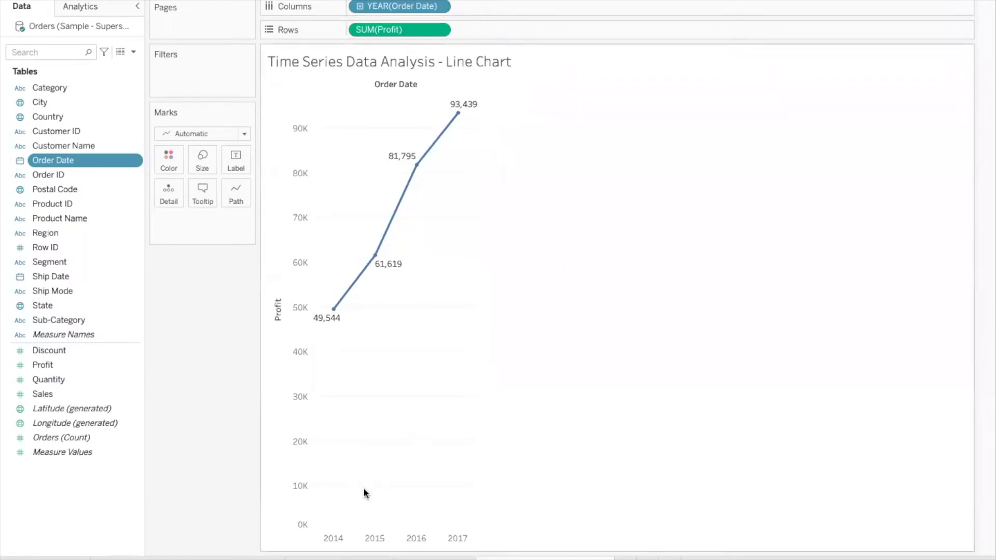
Highlight the years 2014, 2015, 2016 and 2017 one at a time on the chart, and clear the selection
{"action": "left_click", "coordinate": [333, 539]}
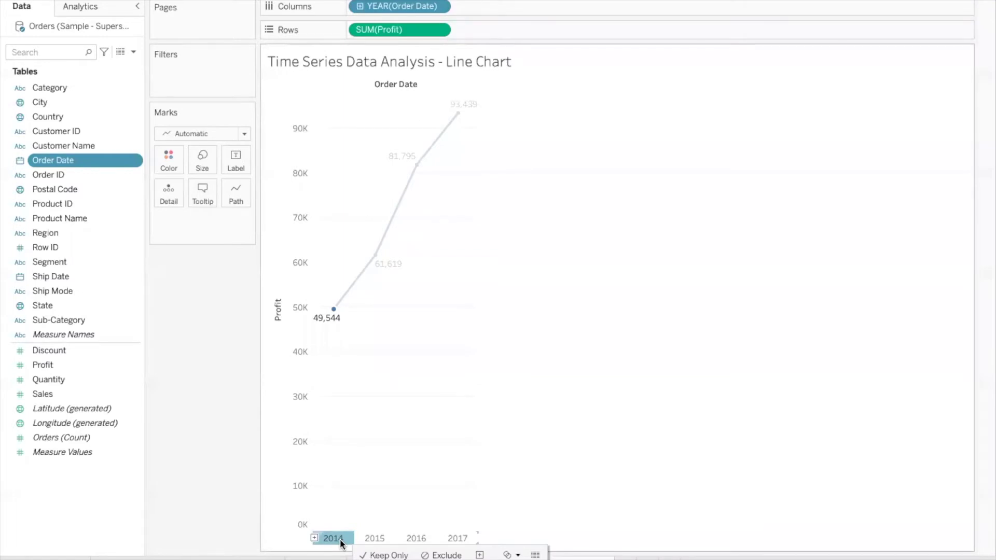
{"action": "left_click", "coordinate": [376, 540]}
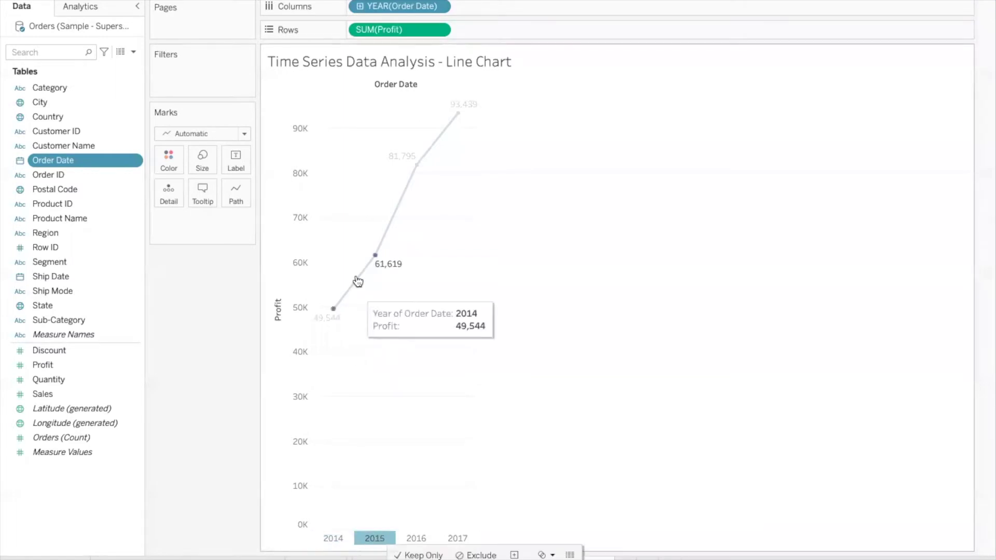
{"action": "left_click", "coordinate": [416, 537]}
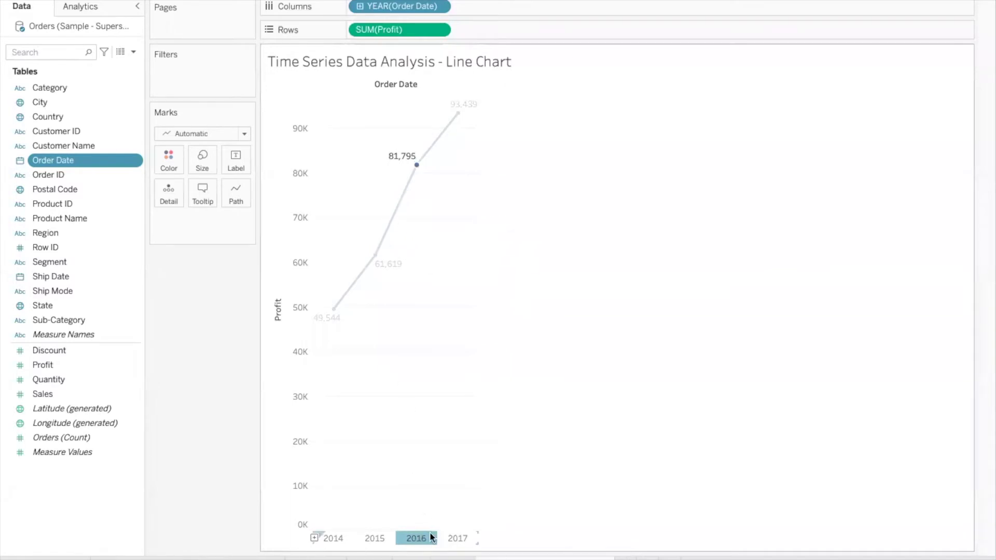
{"action": "left_click", "coordinate": [452, 539]}
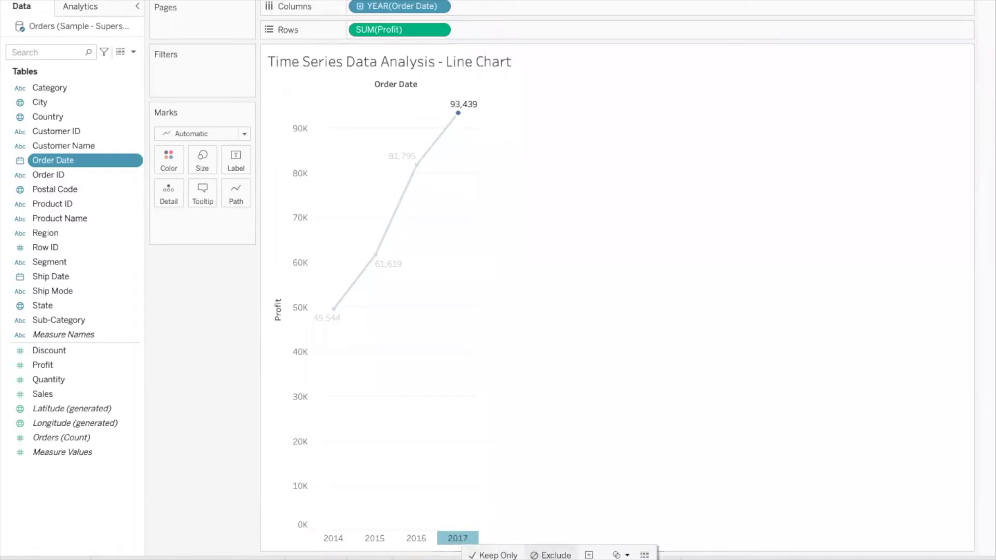
{"action": "left_click", "coordinate": [375, 393]}
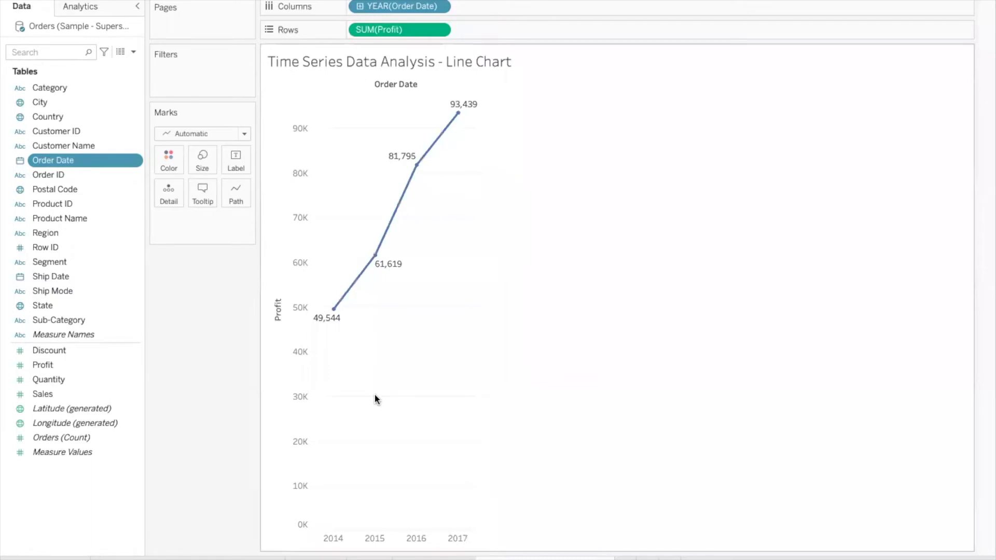
Change Order Date on Columns from discrete to continuous Year
{"action": "left_click", "coordinate": [438, 7]}
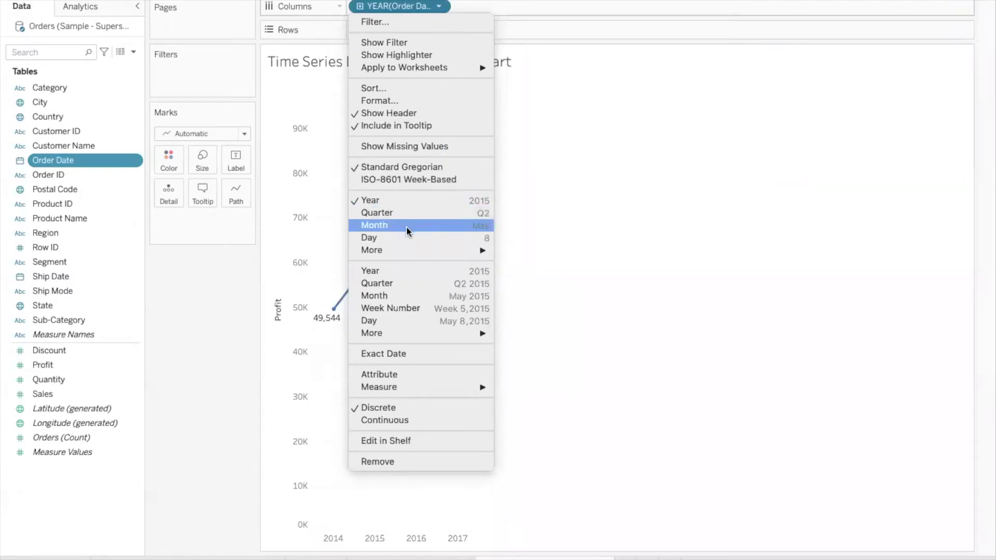
{"action": "mouse_move", "coordinate": [406, 251]}
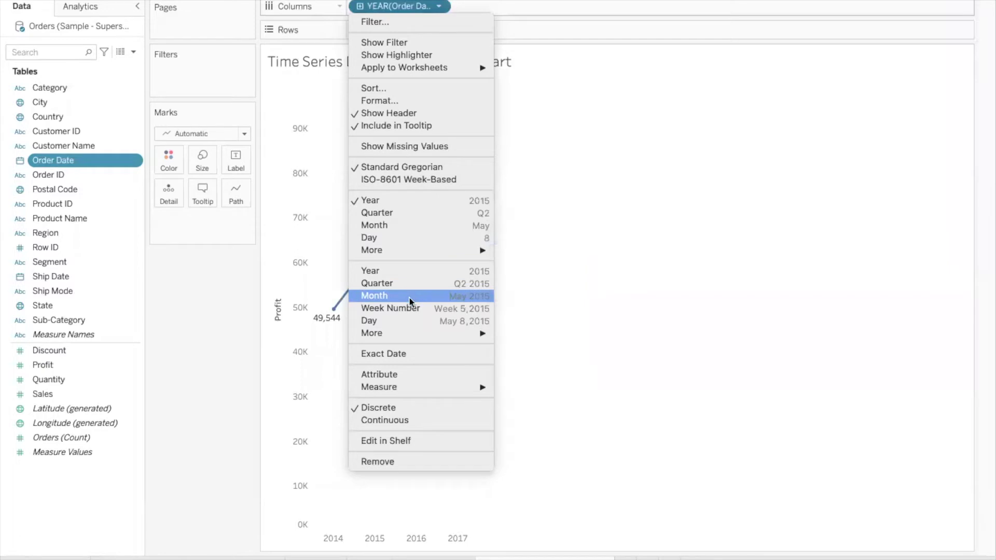
{"action": "mouse_move", "coordinate": [414, 331]}
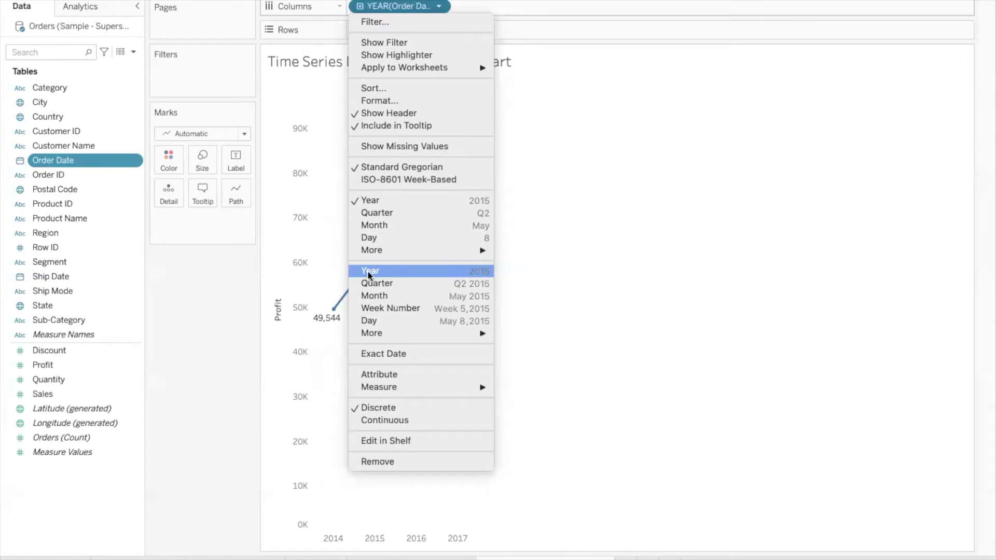
{"action": "left_click", "coordinate": [390, 271]}
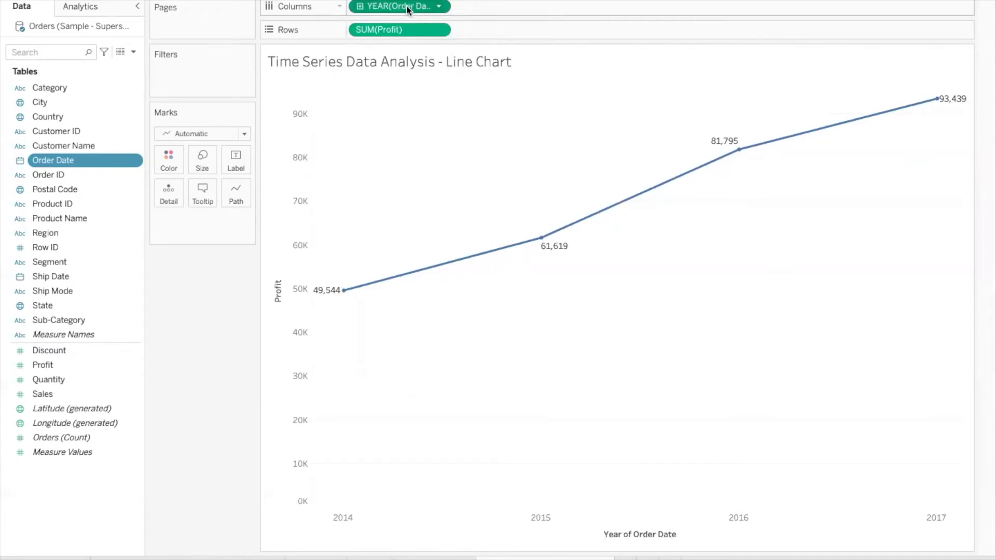
Check how the continuous year axis responds to selection at individual years, and clear the selection
{"action": "left_click", "coordinate": [565, 516]}
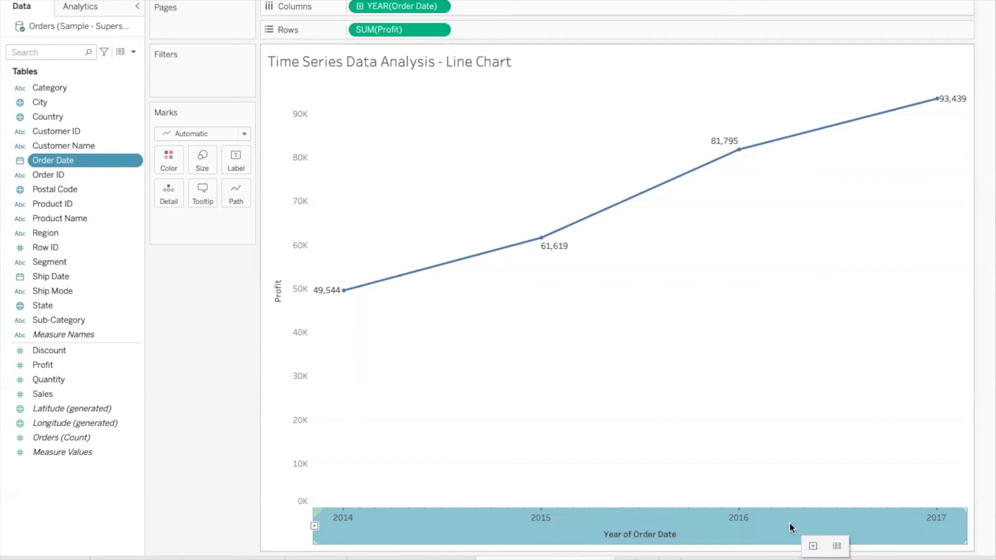
{"action": "left_click", "coordinate": [543, 519]}
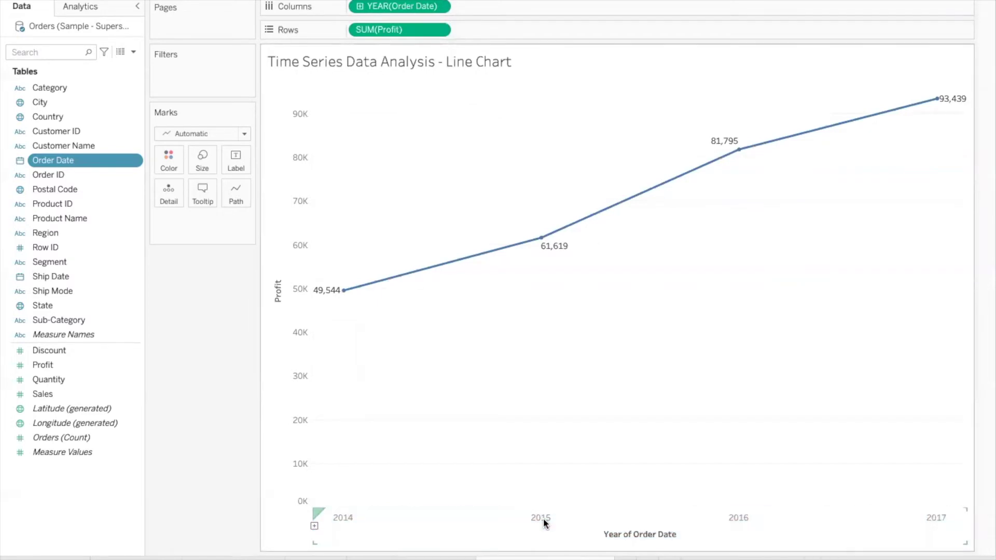
{"action": "left_click", "coordinate": [543, 519]}
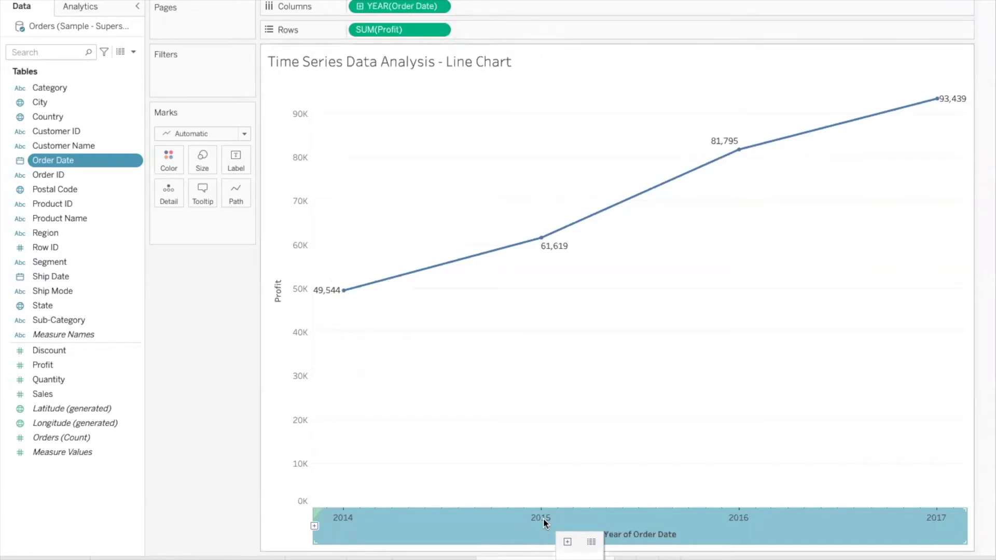
{"action": "left_click", "coordinate": [366, 308]}
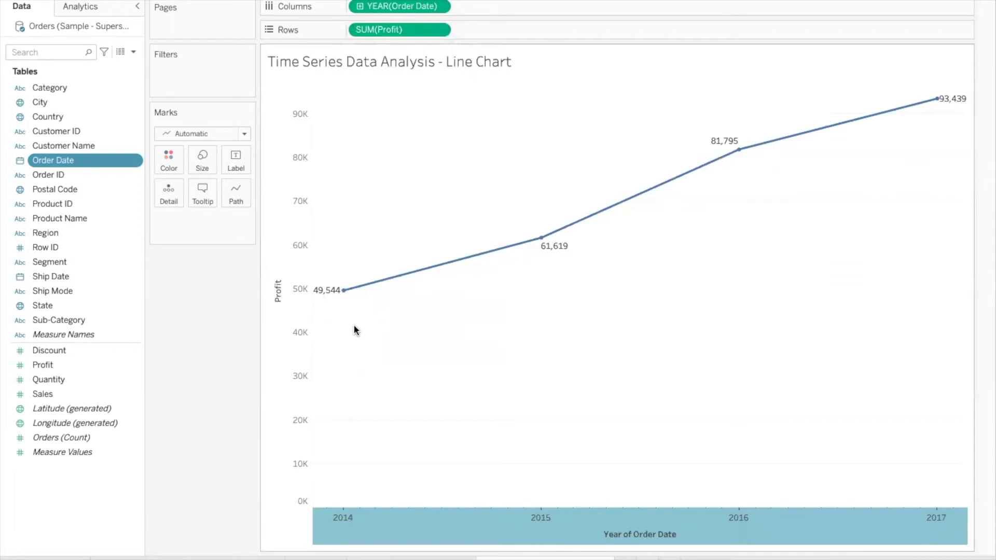
{"action": "mouse_move", "coordinate": [548, 250]}
Change Order Date on Columns to the discrete Quarter date part
{"action": "left_click", "coordinate": [437, 7]}
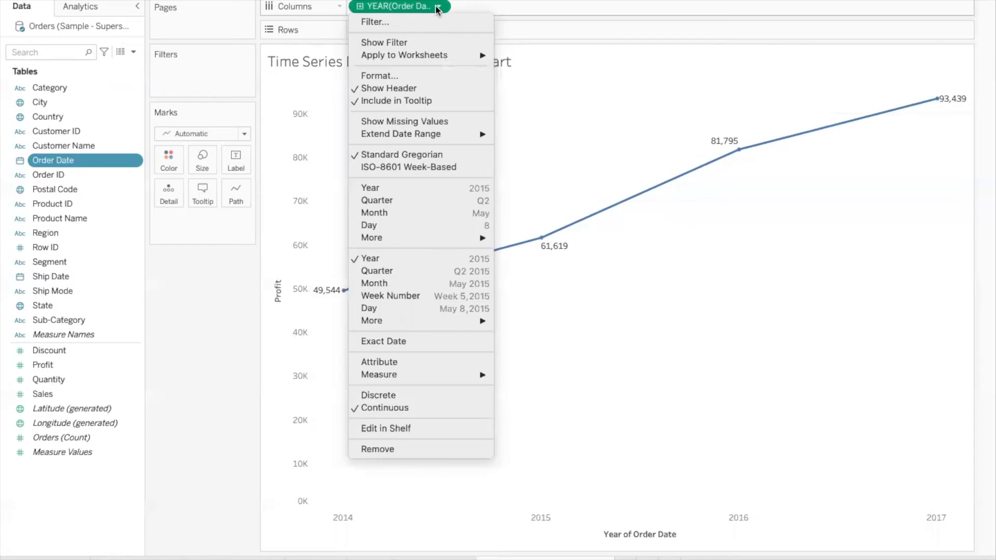
{"action": "left_click", "coordinate": [407, 205]}
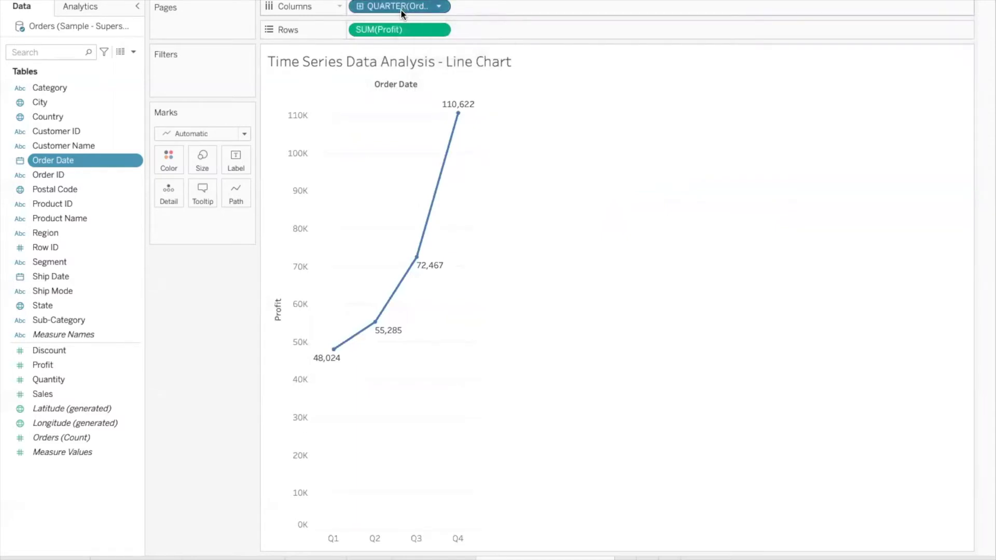
Highlight quarters Q1, Q2, Q3 and Q4 one at a time on the chart, and clear the selection
{"action": "left_click", "coordinate": [332, 540]}
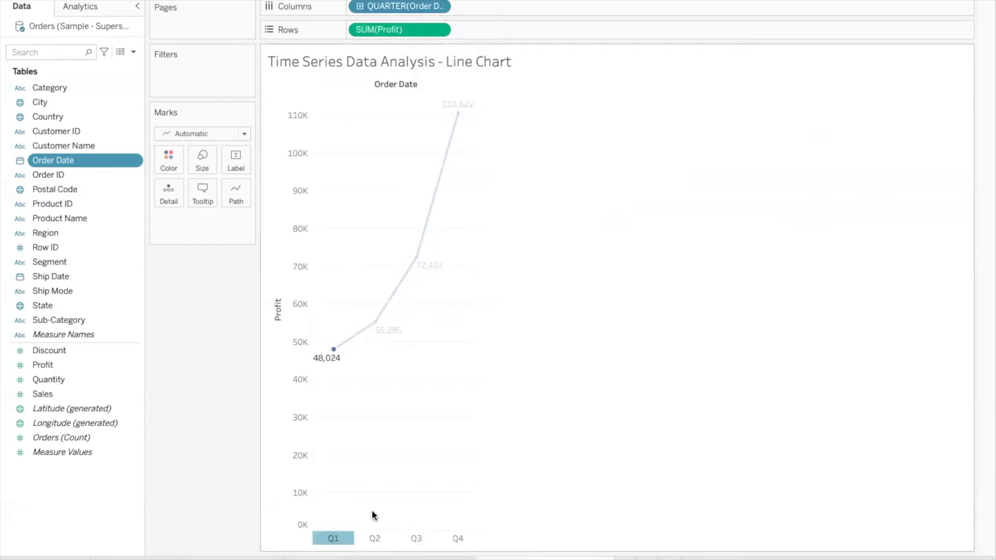
{"action": "left_click", "coordinate": [375, 539]}
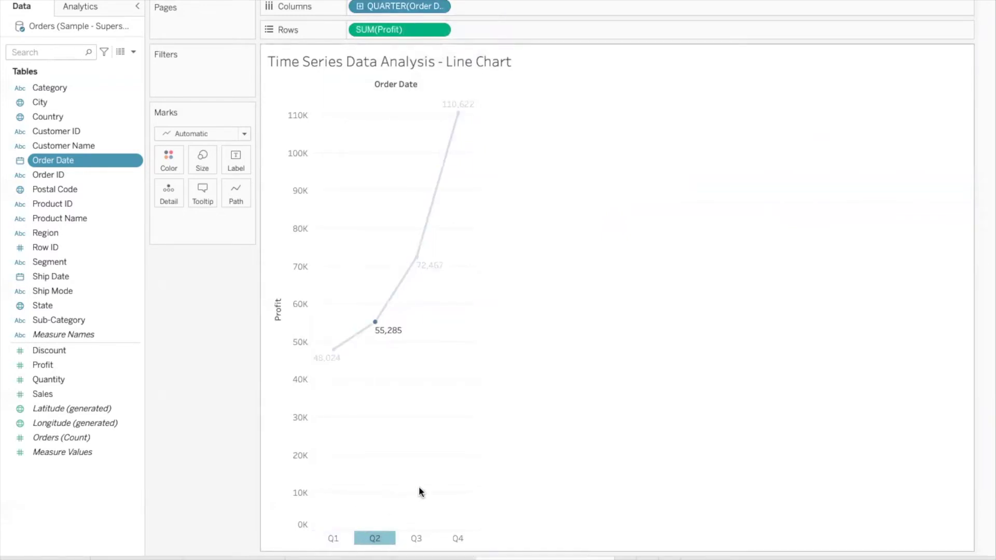
{"action": "left_click", "coordinate": [418, 539]}
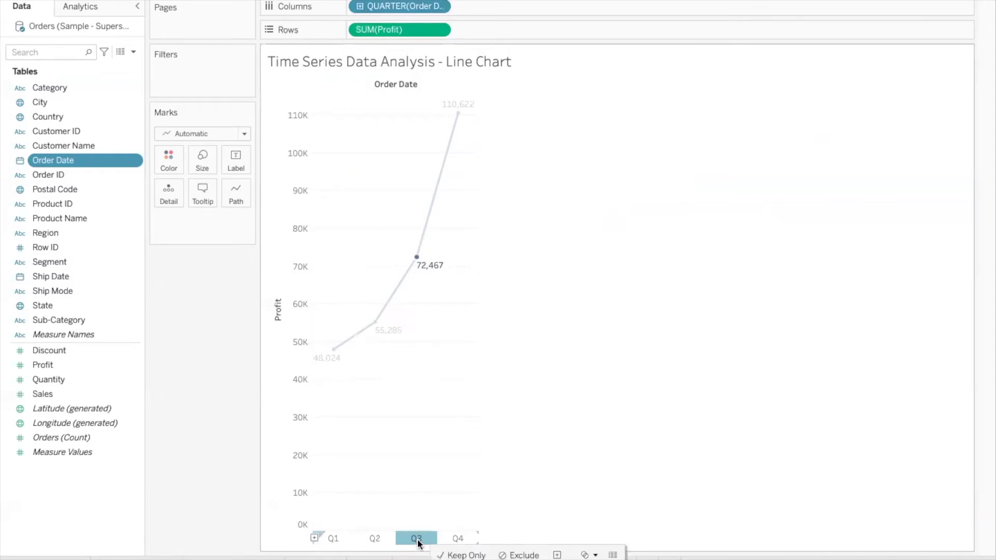
{"action": "left_click", "coordinate": [456, 538]}
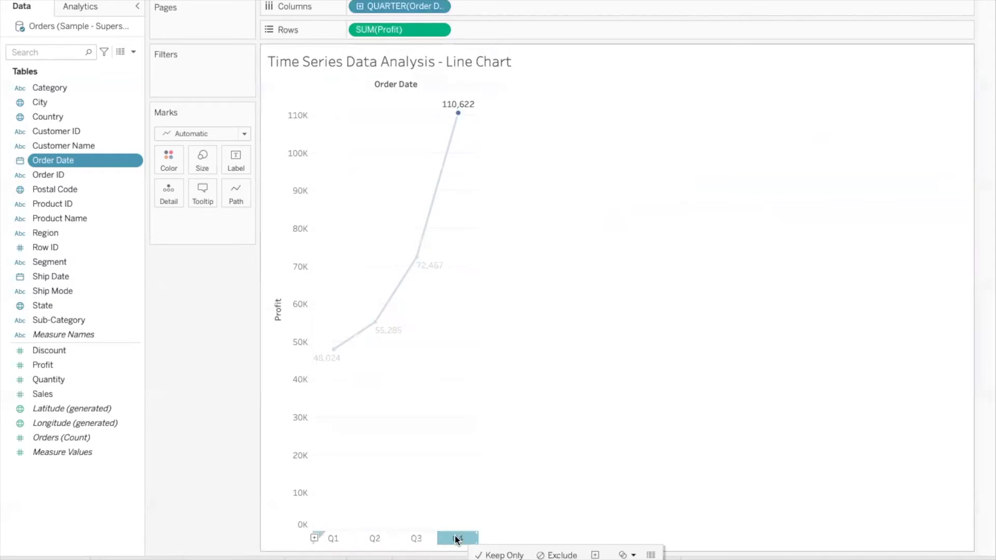
{"action": "left_click", "coordinate": [380, 434]}
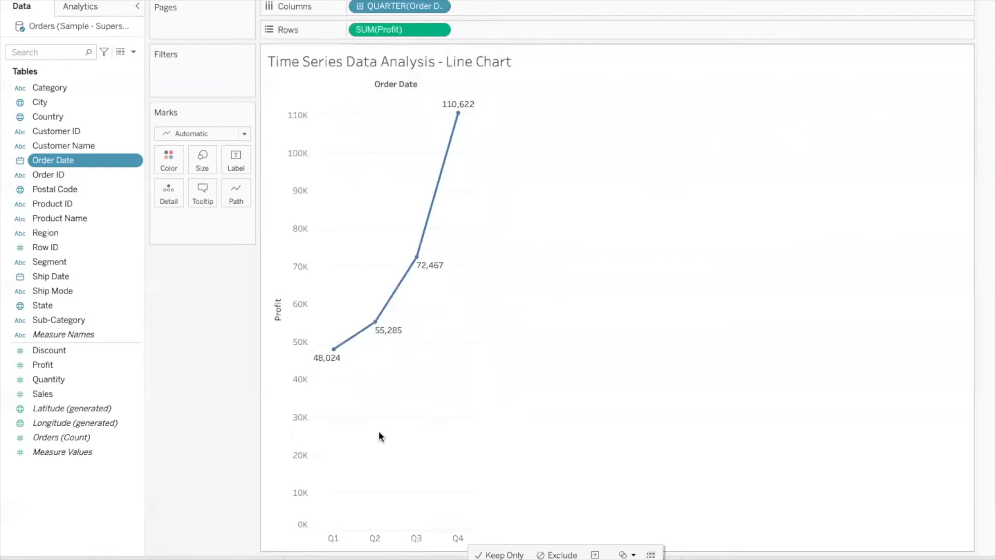
Examine the profit at each quarter's point along the discrete quarterly line
{"action": "mouse_move", "coordinate": [334, 362]}
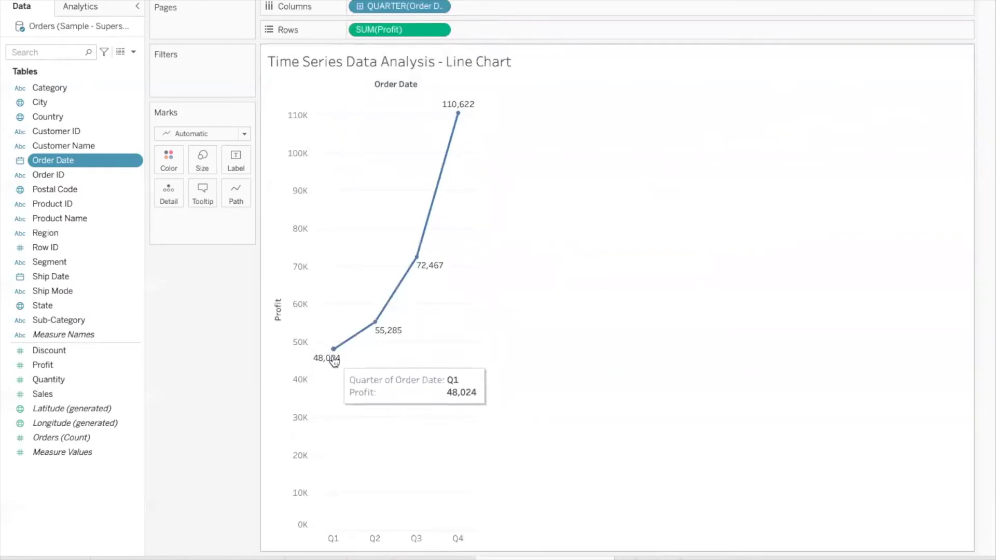
{"action": "mouse_move", "coordinate": [380, 334]}
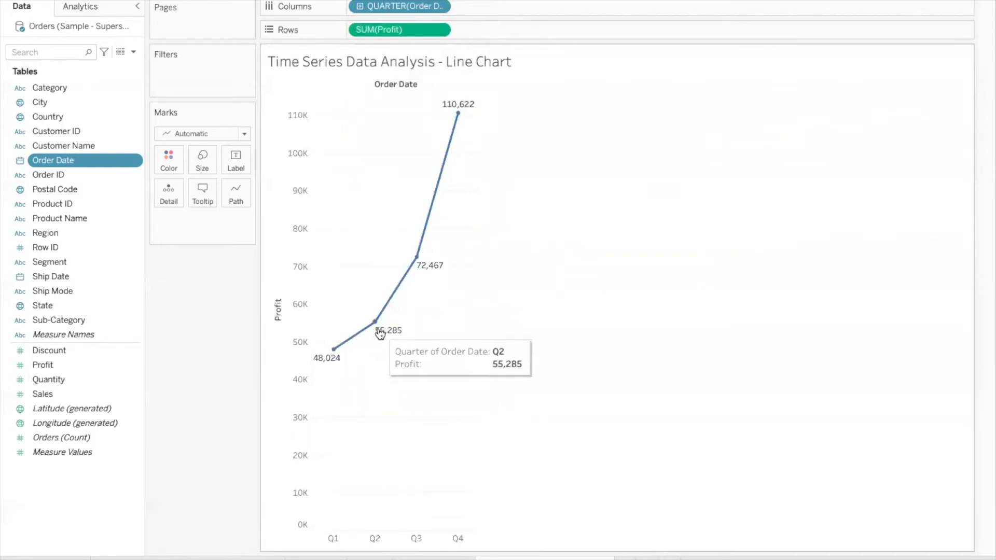
{"action": "mouse_move", "coordinate": [418, 269]}
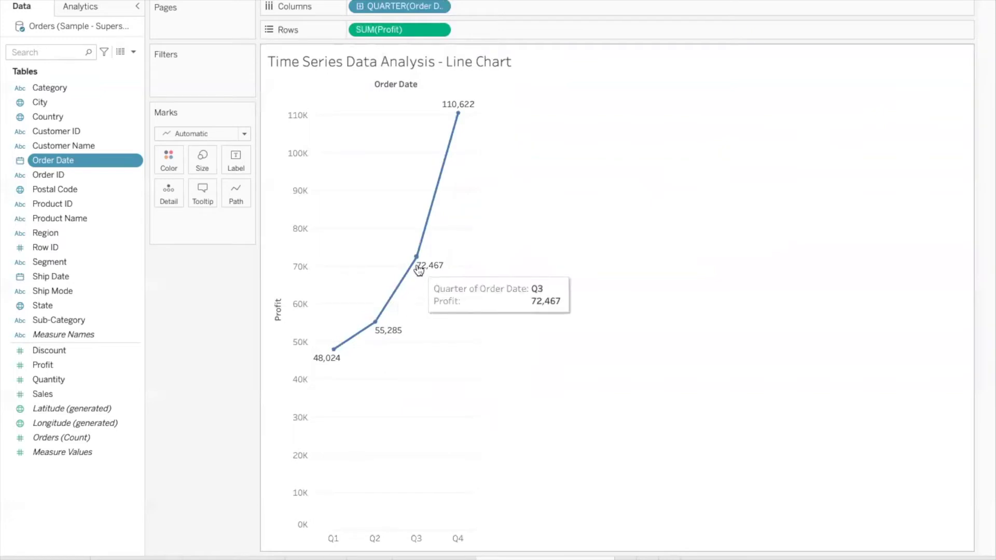
{"action": "left_click", "coordinate": [333, 350]}
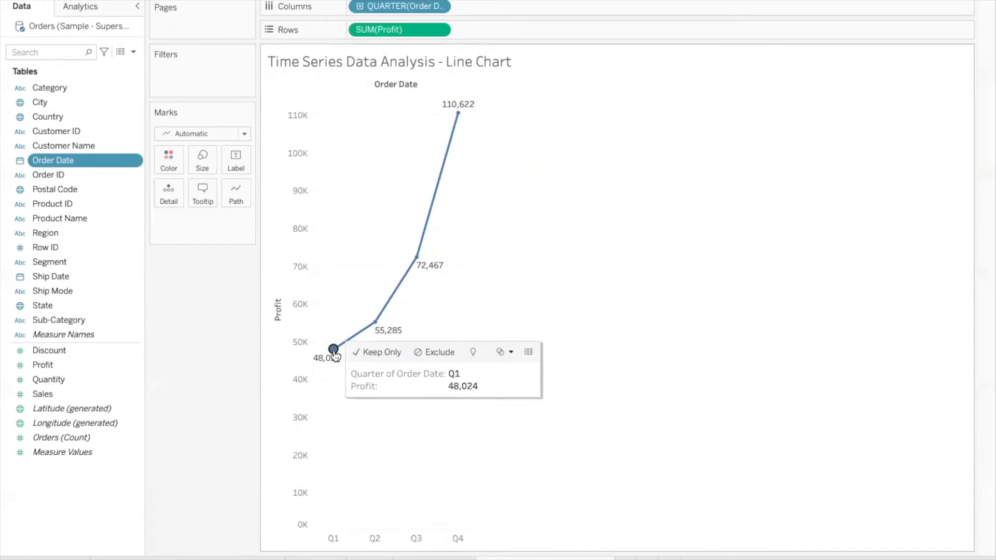
{"action": "left_click", "coordinate": [375, 322]}
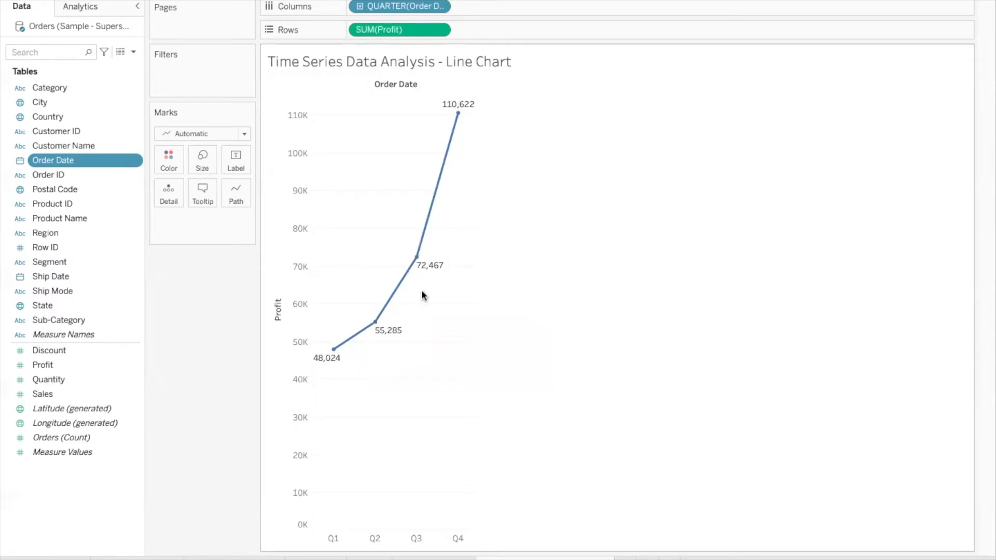
{"action": "left_click", "coordinate": [417, 256]}
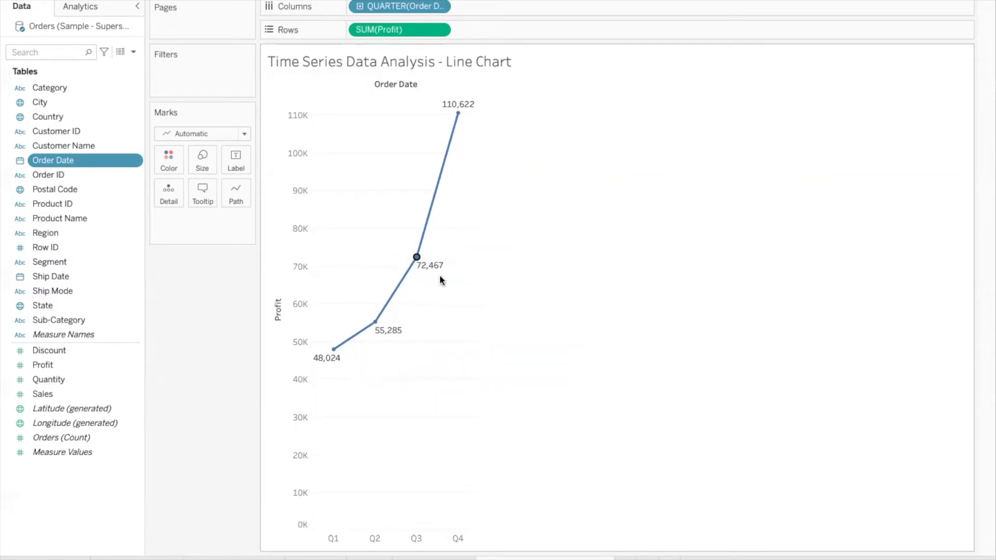
{"action": "left_click", "coordinate": [426, 272]}
{"action": "mouse_move", "coordinate": [459, 125]}
{"action": "mouse_move", "coordinate": [340, 357]}
Change Order Date on Columns from the discrete to the continuous Quarter
{"action": "left_click", "coordinate": [437, 7]}
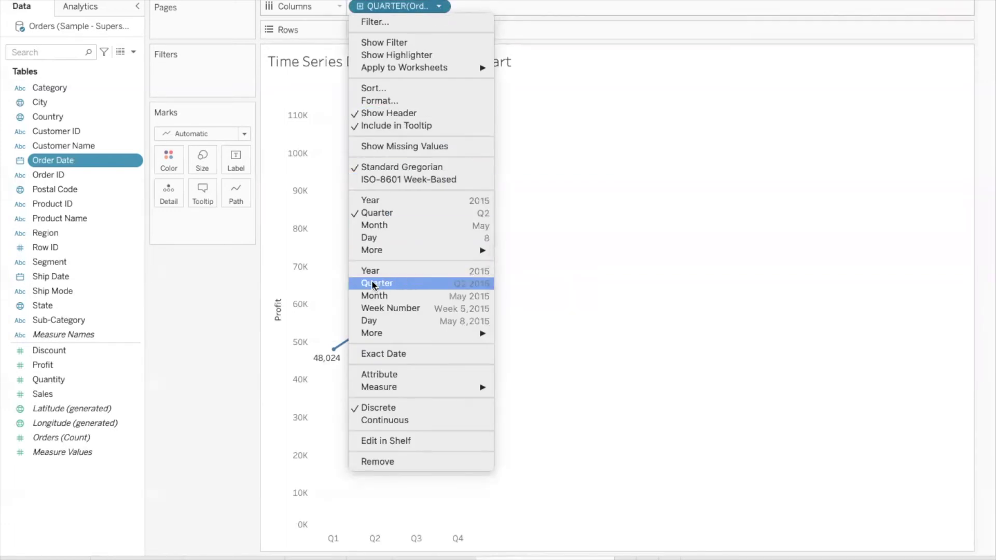
{"action": "left_click", "coordinate": [400, 284]}
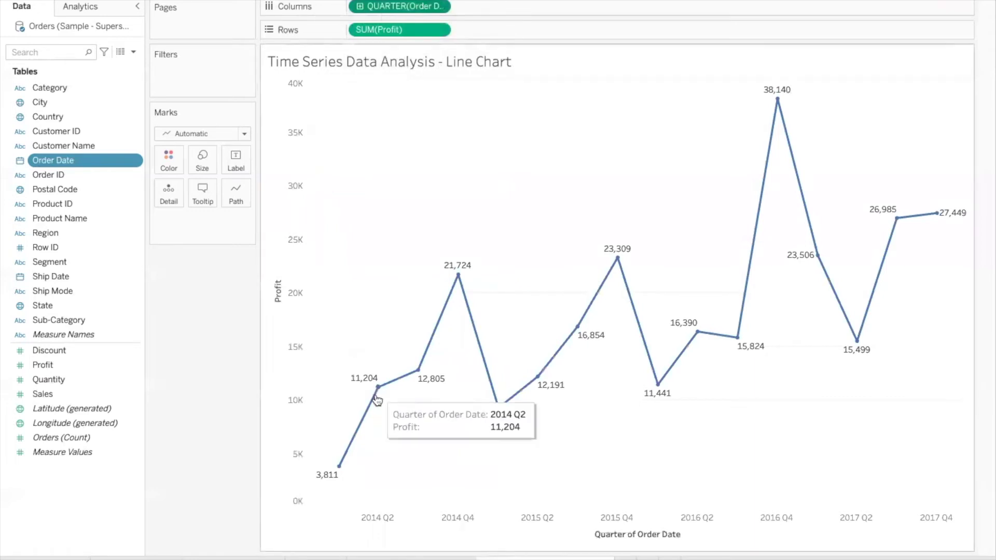
Check how the continuous quarter axis responds to selection, inspect the 2014 and 2015 quarterly points, and review the Order Date level options
{"action": "left_click", "coordinate": [406, 517]}
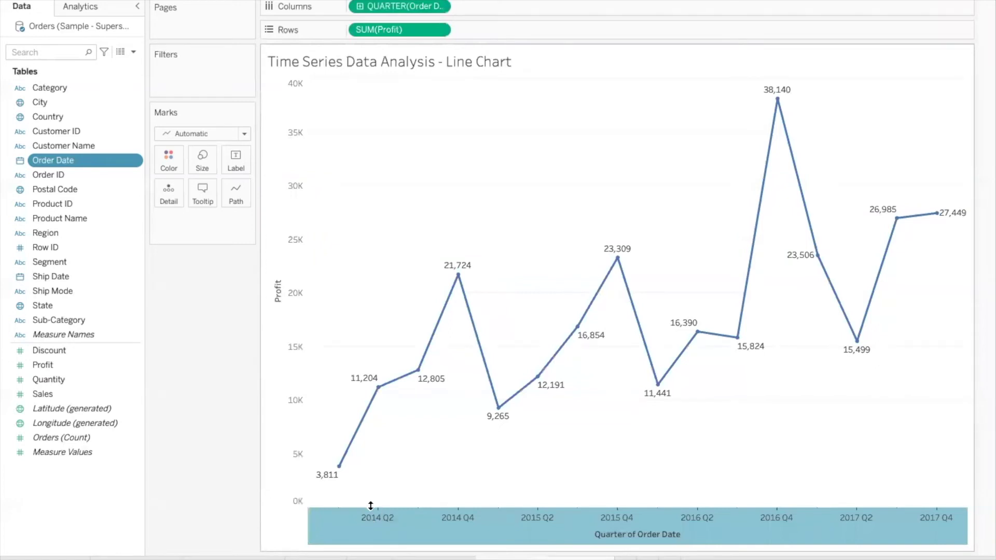
{"action": "mouse_move", "coordinate": [390, 526]}
{"action": "mouse_move", "coordinate": [488, 521]}
{"action": "mouse_move", "coordinate": [339, 475]}
{"action": "mouse_move", "coordinate": [417, 372]}
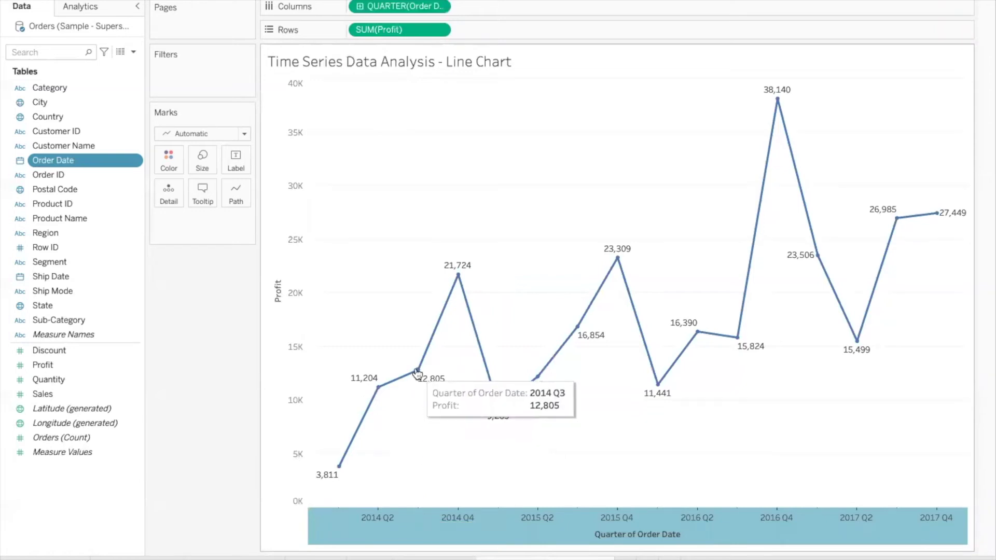
{"action": "mouse_move", "coordinate": [494, 422]}
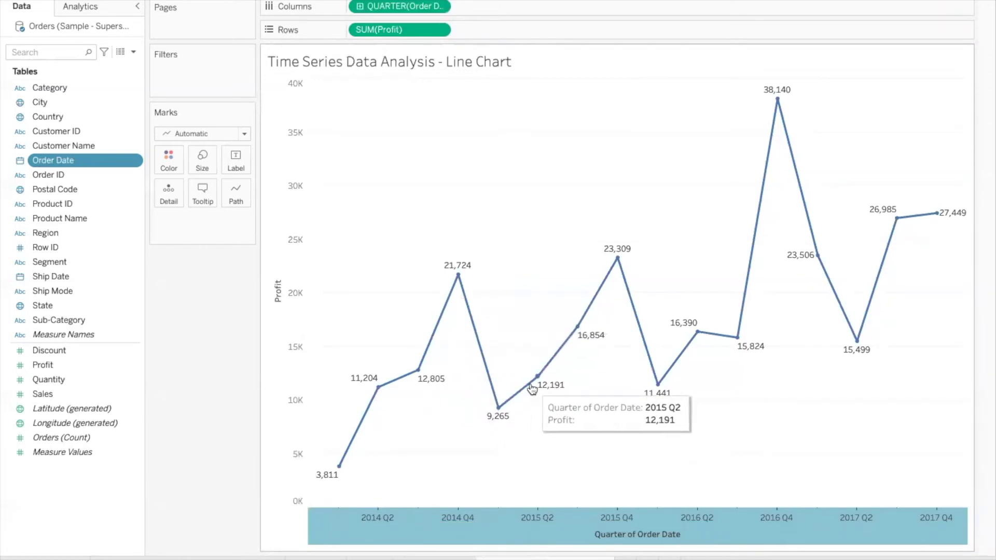
{"action": "mouse_move", "coordinate": [617, 269]}
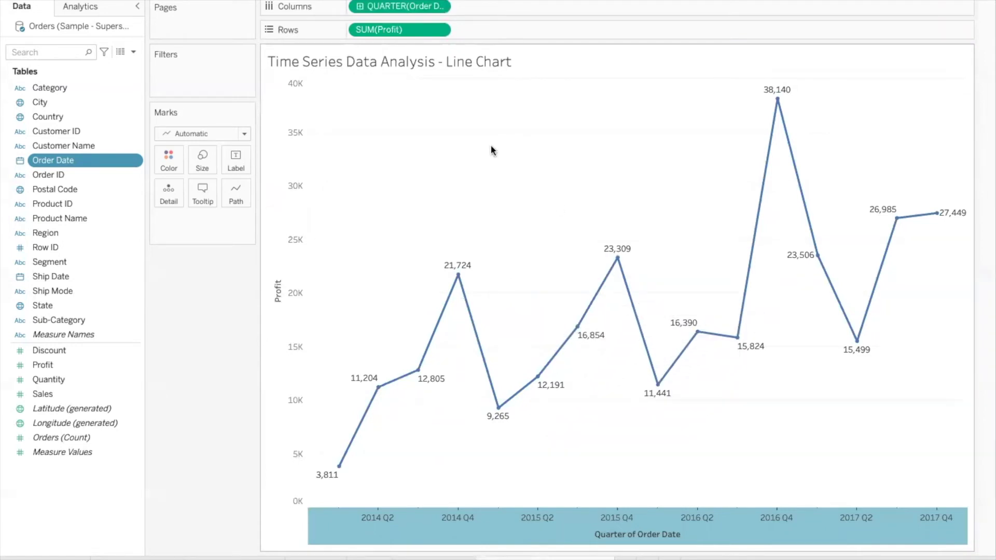
{"action": "left_click", "coordinate": [439, 7]}
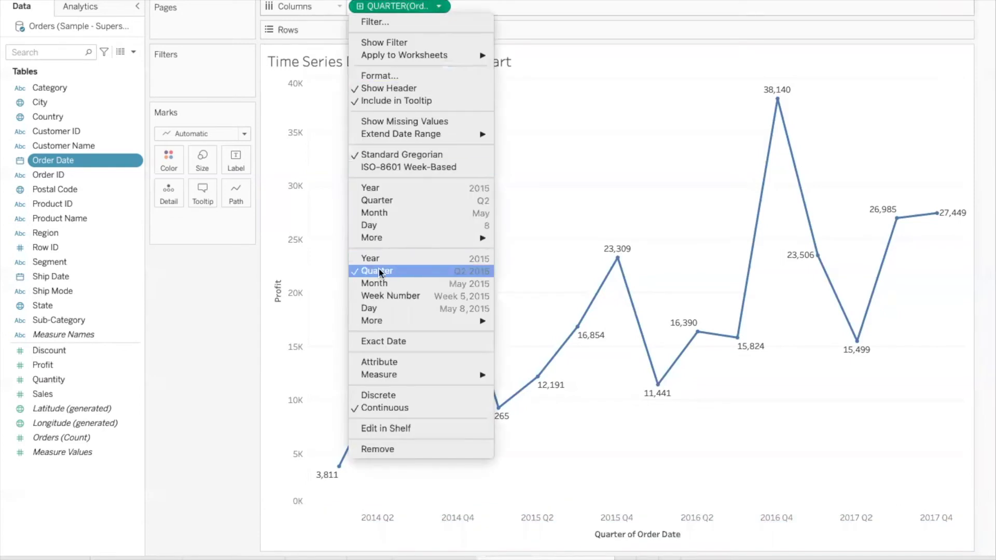
{"action": "left_click", "coordinate": [535, 240]}
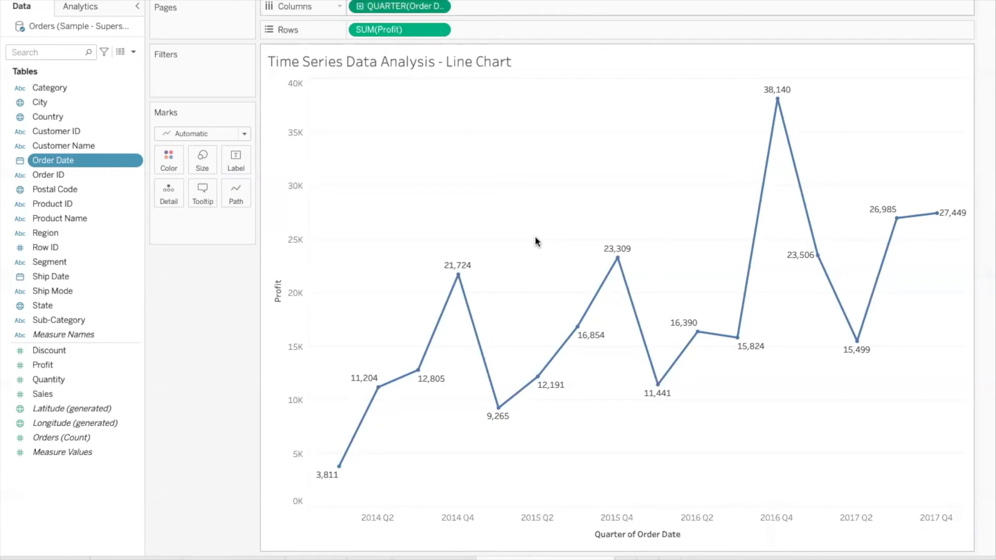
Examine the quarterly profit points from 2016 Q1 through 2016 Q4 on the line
{"action": "mouse_move", "coordinate": [661, 388]}
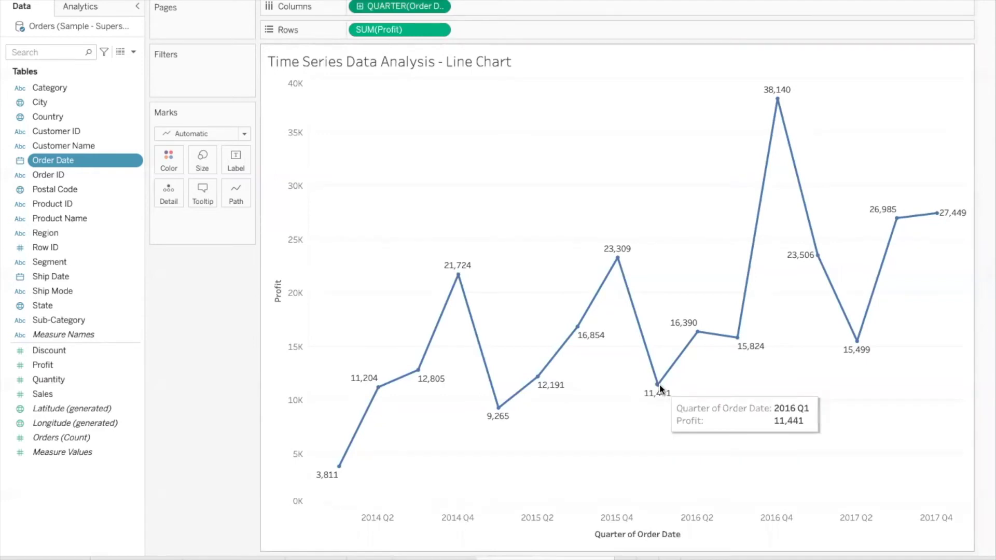
{"action": "mouse_move", "coordinate": [695, 340]}
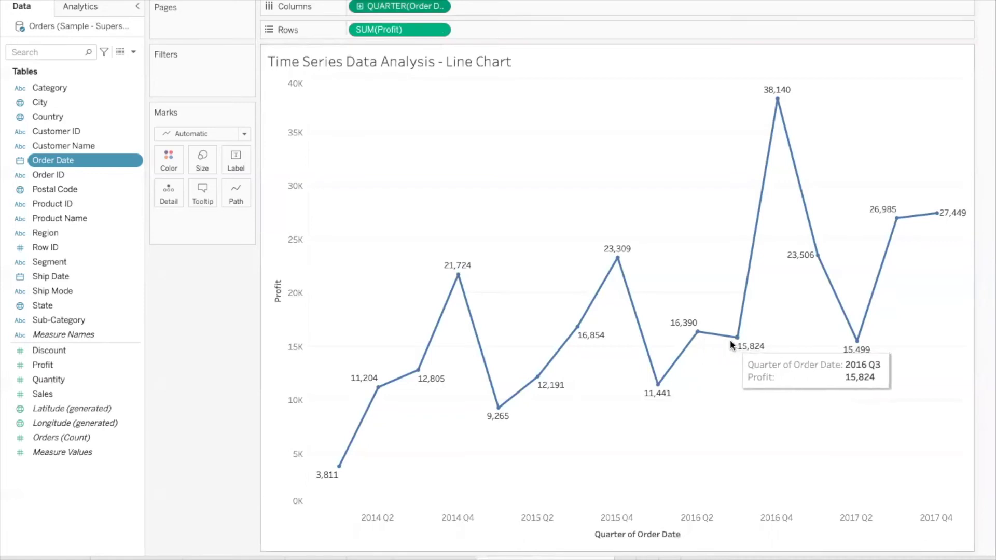
{"action": "mouse_move", "coordinate": [731, 341]}
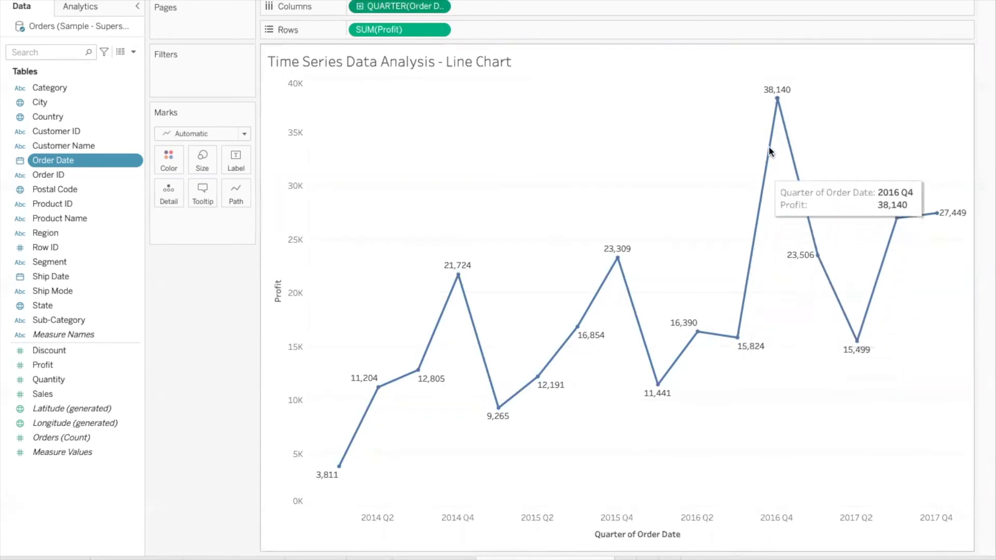
{"action": "mouse_move", "coordinate": [767, 157]}
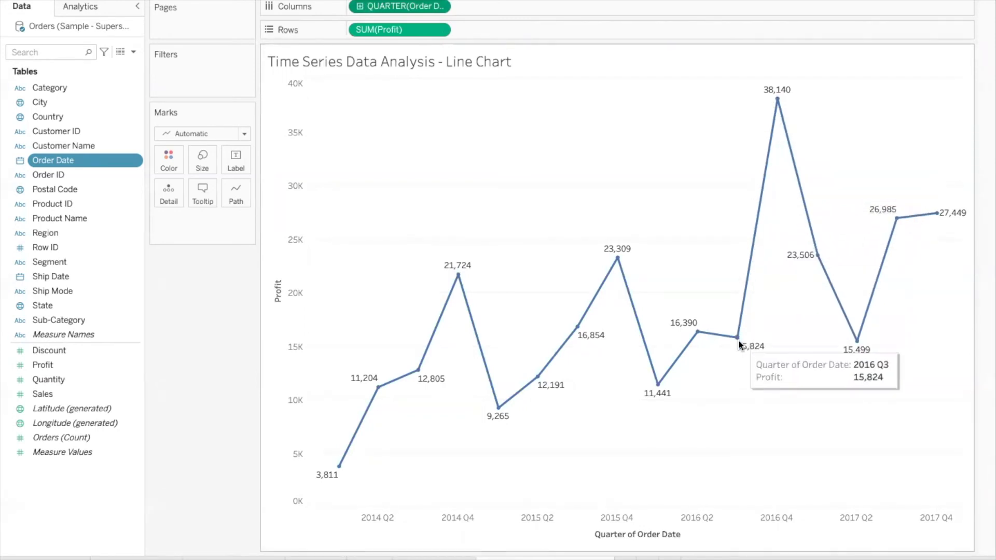
{"action": "mouse_move", "coordinate": [743, 326]}
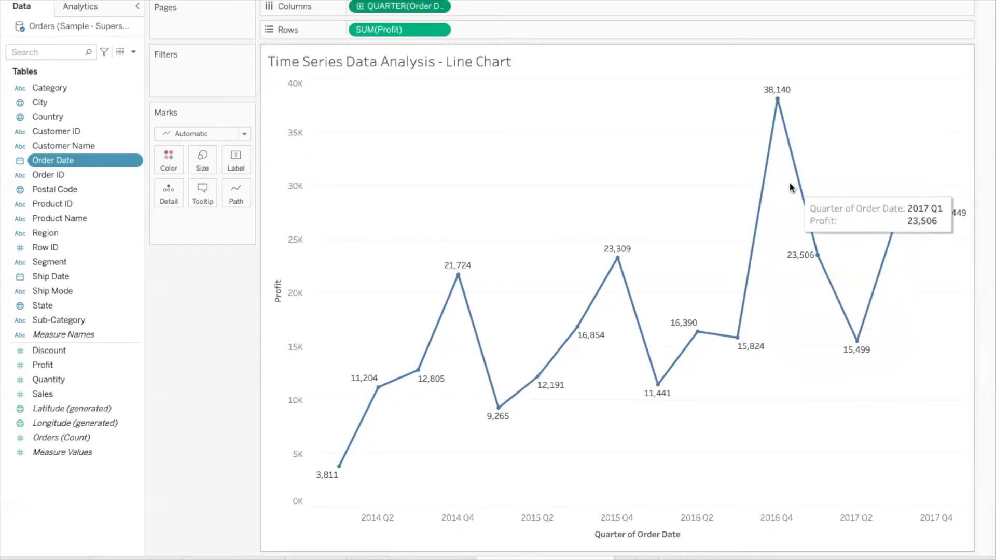
Select the four 2017 quarter points together, inspect their profit values, and clear the selection
{"action": "left_click_drag", "start_coordinate": [787, 181], "coordinate": [965, 390]}
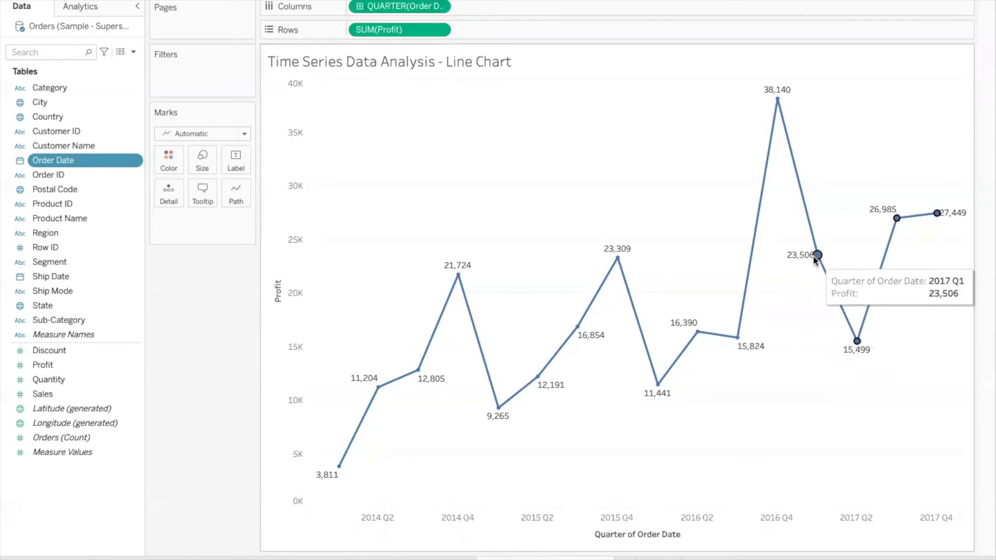
{"action": "mouse_move", "coordinate": [856, 341]}
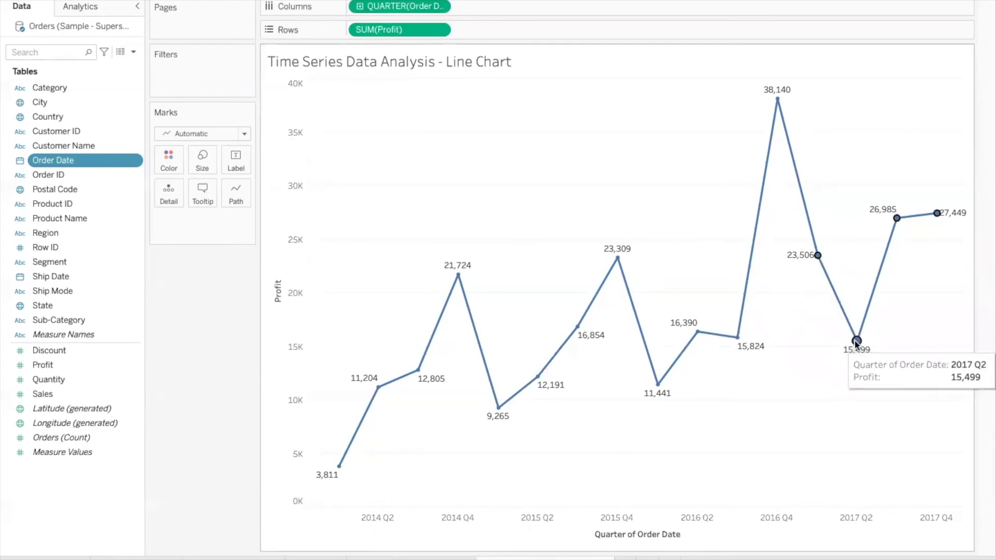
{"action": "mouse_move", "coordinate": [898, 219]}
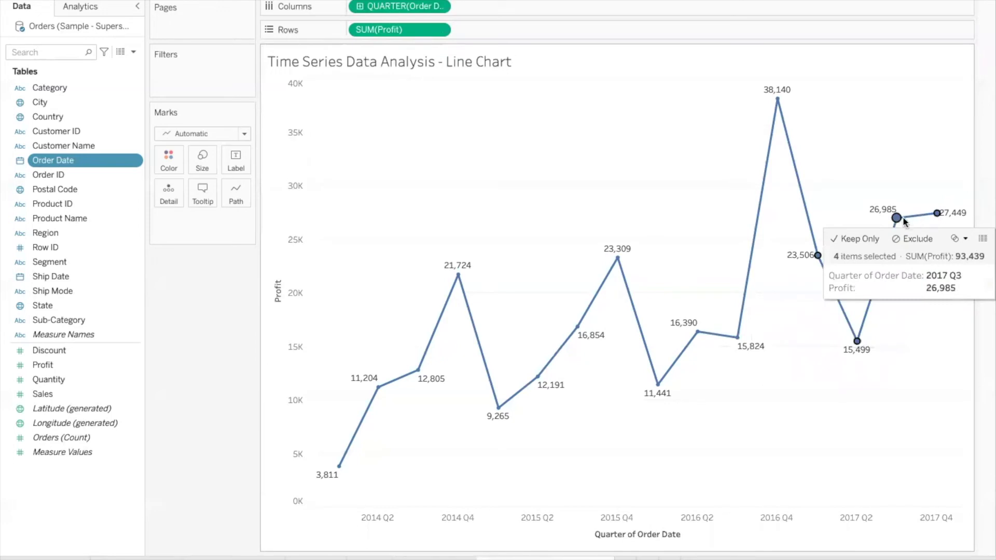
{"action": "left_click", "coordinate": [916, 182]}
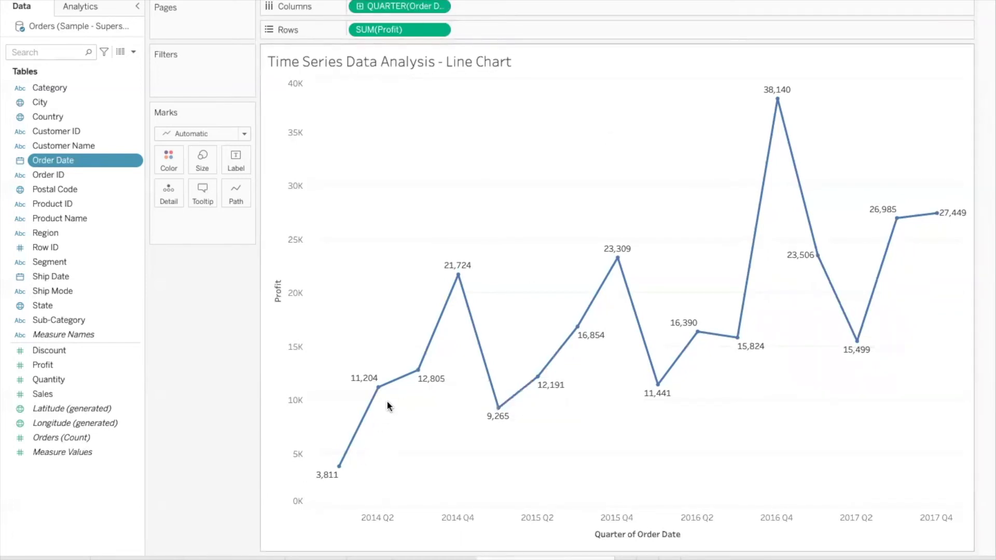
Change Order Date on Columns to the discrete Month date part
{"action": "left_click", "coordinate": [438, 7]}
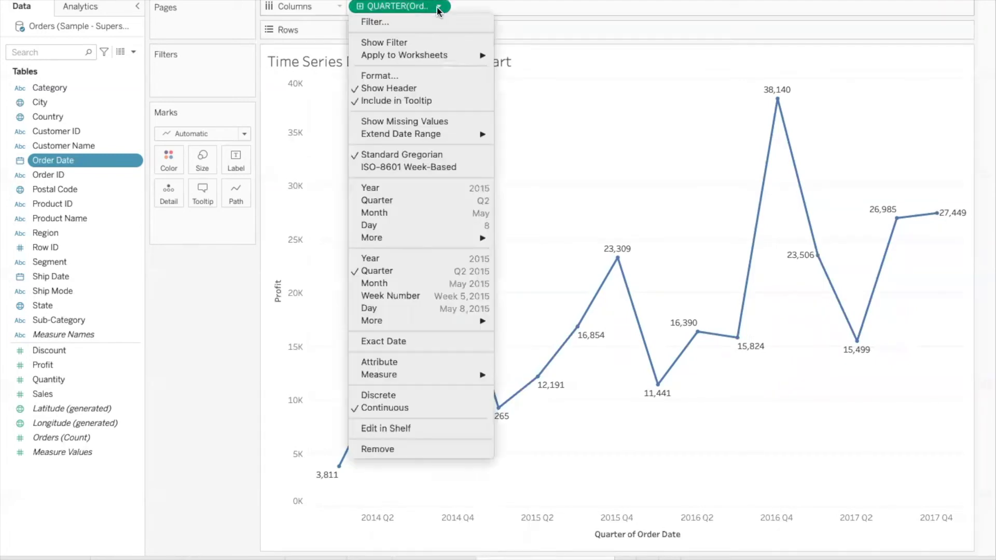
{"action": "left_click", "coordinate": [396, 214]}
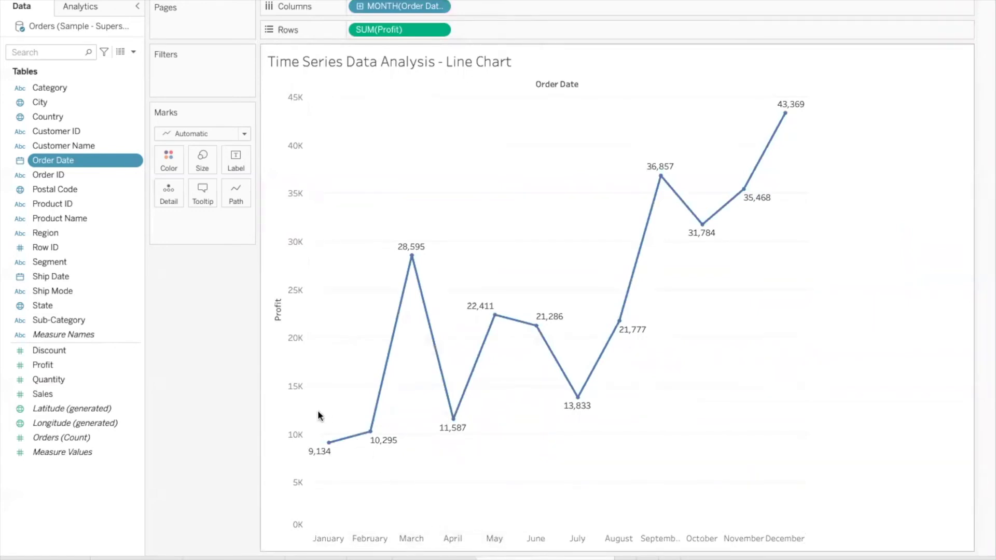
Select the January and February points in turn, and inspect the profit at the December point
{"action": "left_click_drag", "start_coordinate": [317, 411], "coordinate": [347, 473]}
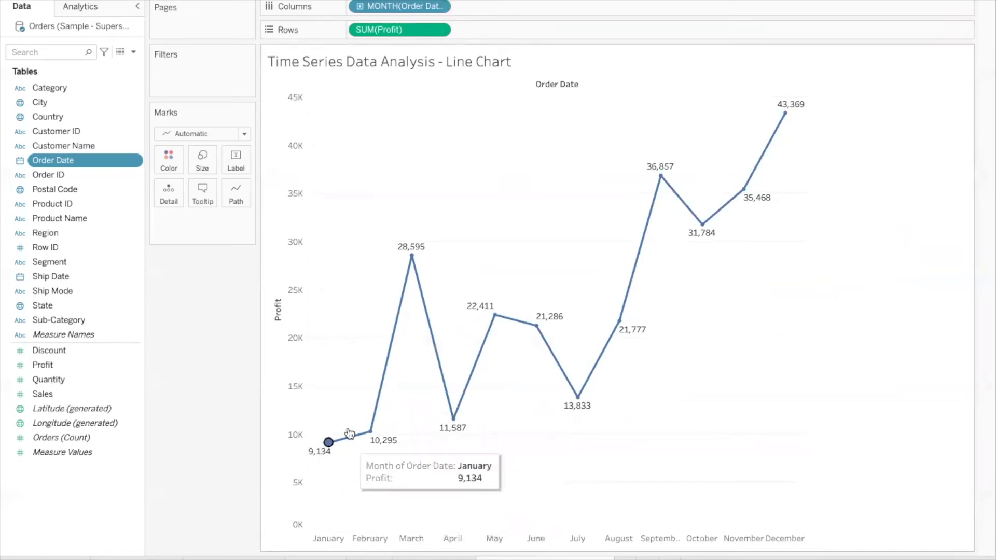
{"action": "left_click_drag", "start_coordinate": [350, 404], "coordinate": [387, 461]}
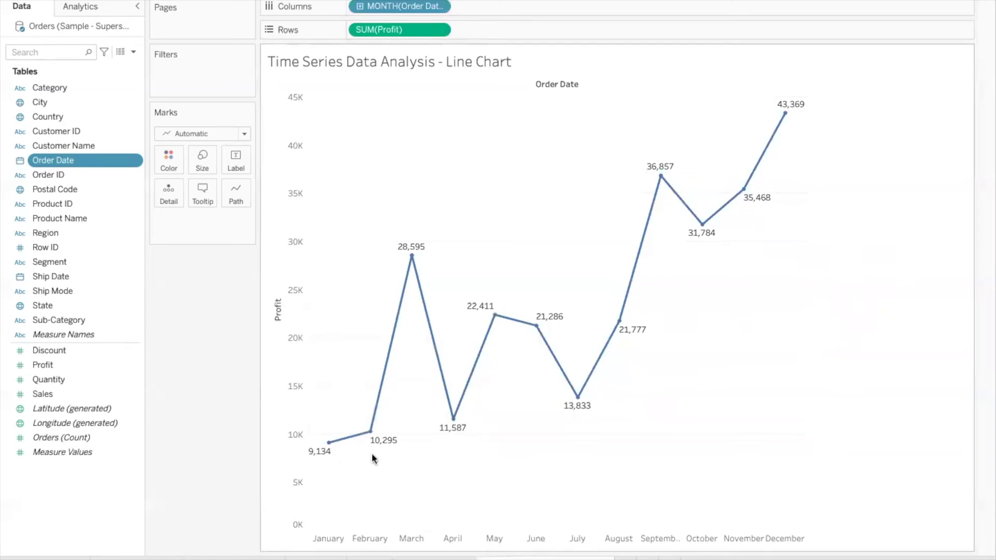
{"action": "mouse_move", "coordinate": [786, 119]}
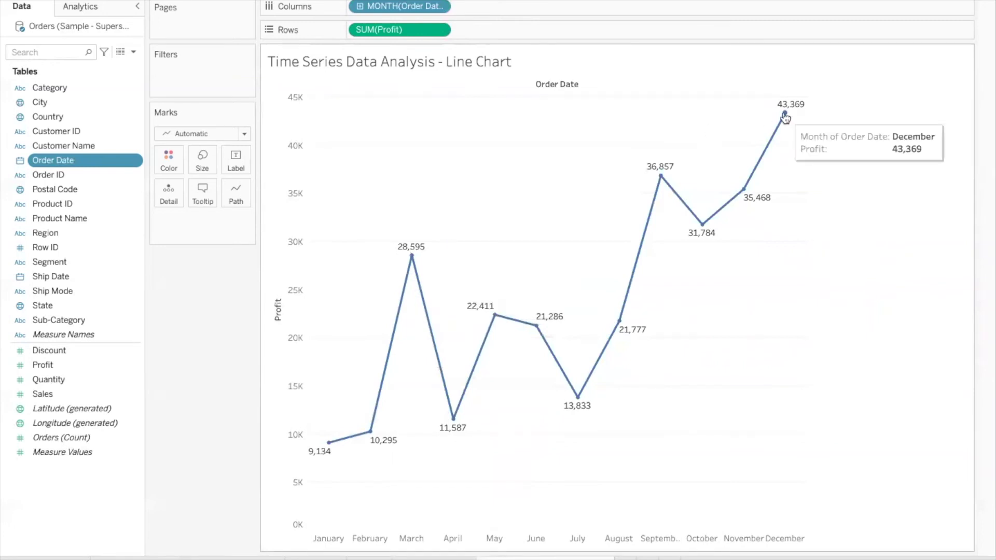
Change Order Date on Columns from the discrete to the continuous Month
{"action": "left_click", "coordinate": [438, 6]}
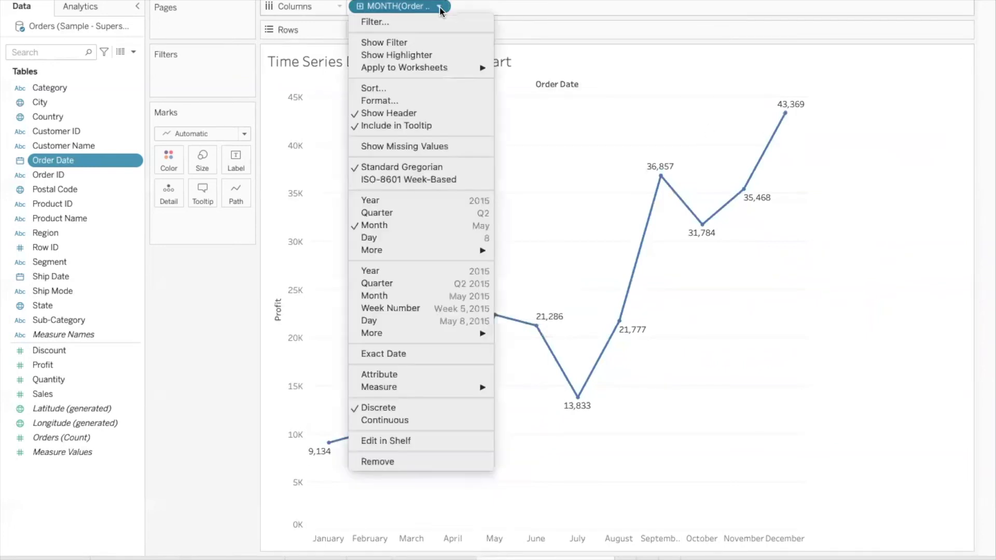
{"action": "left_click", "coordinate": [398, 297]}
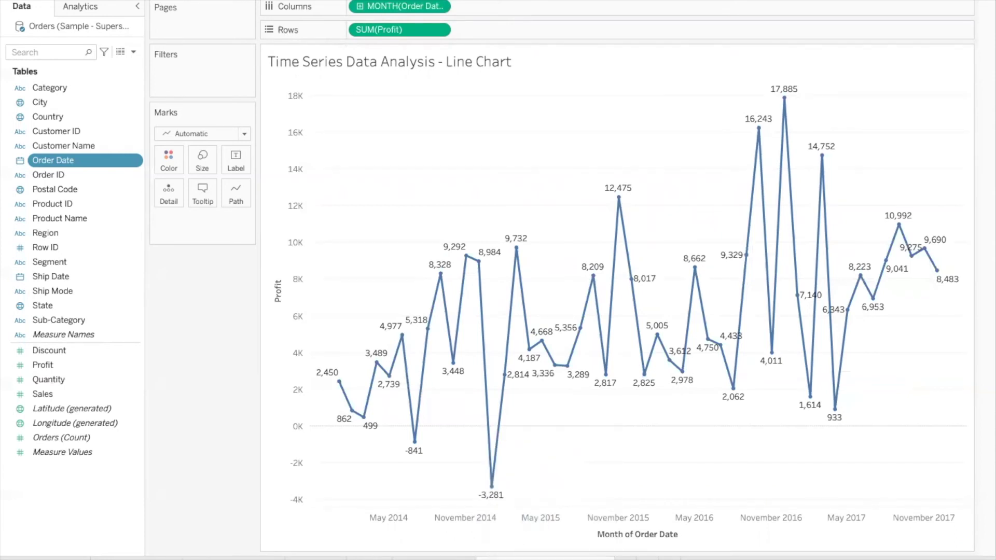
Add a new worksheet titled Area Chart and plot Profit on Rows against the year of Order Date on Columns
{"action": "left_click", "coordinate": [628, 558]}
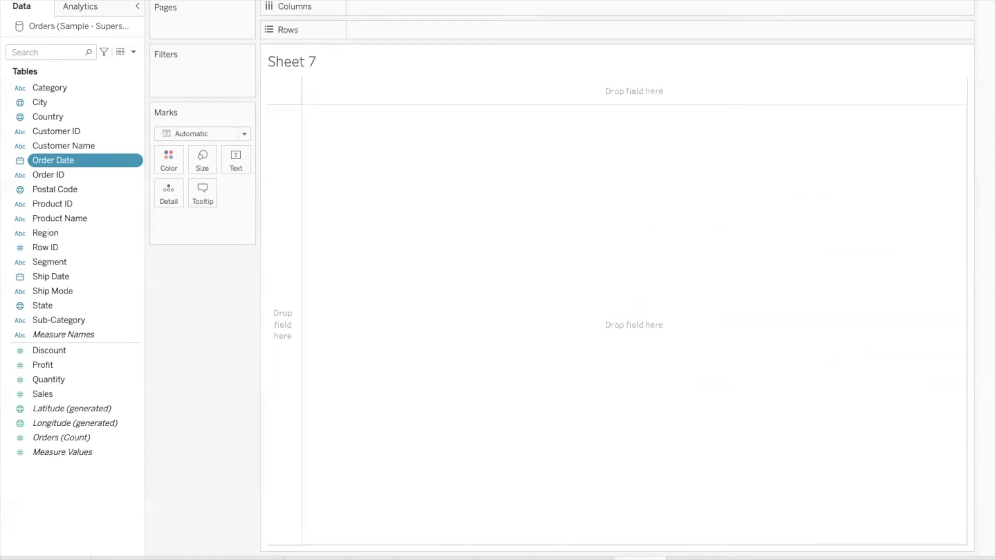
{"action": "key", "text": "Return"}
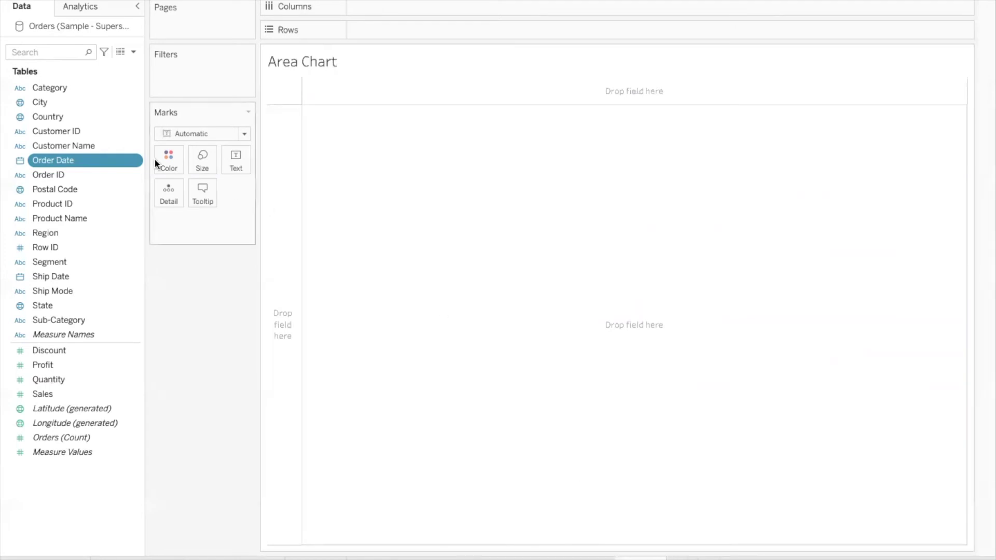
{"action": "left_click_drag", "start_coordinate": [65, 164], "coordinate": [396, 7]}
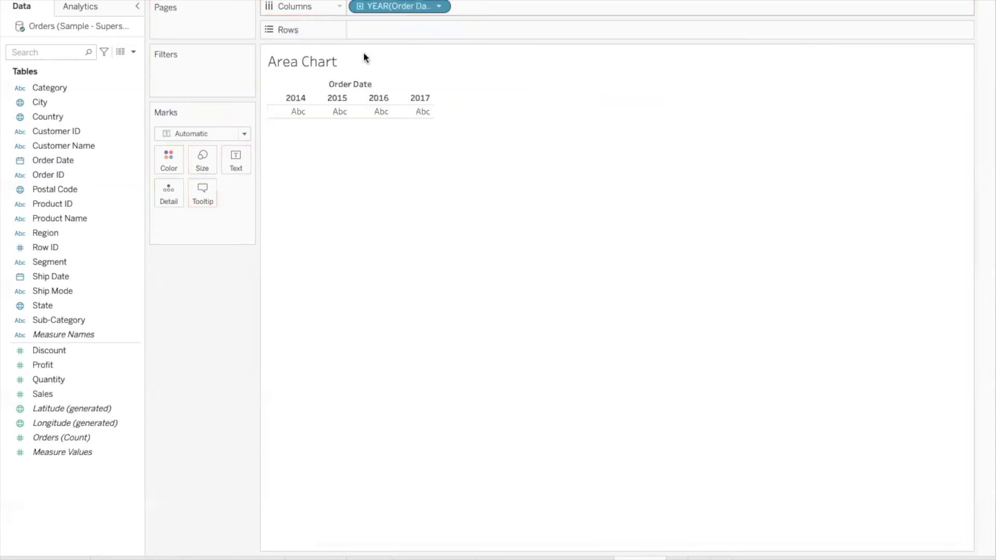
{"action": "mouse_move", "coordinate": [78, 369]}
{"action": "left_mouse_down"}
{"action": "mouse_move", "coordinate": [403, 33]}
{"action": "mouse_move", "coordinate": [393, 29]}
{"action": "left_mouse_up"}
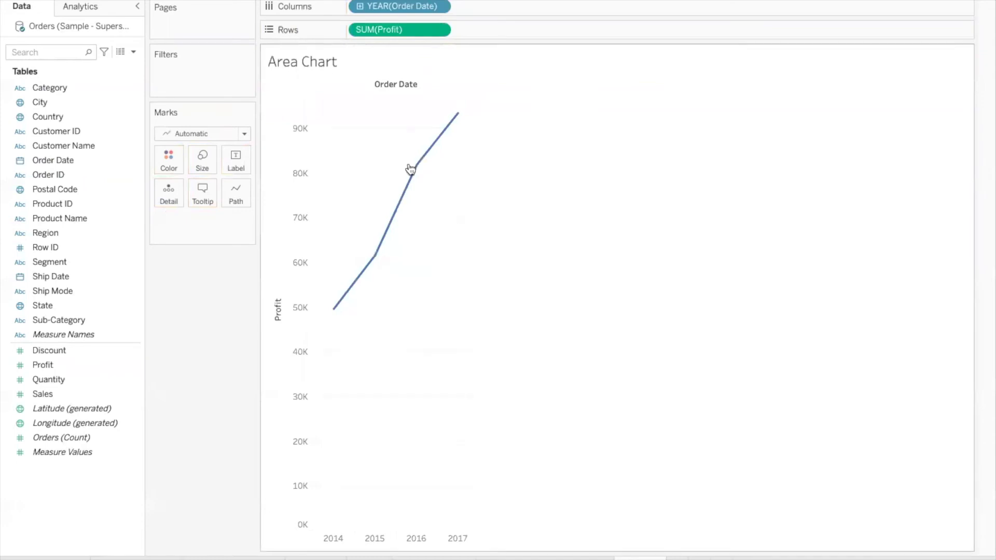
Try the Area mark type on the yearly profit chart and return it to Automatic
{"action": "left_click", "coordinate": [243, 133]}
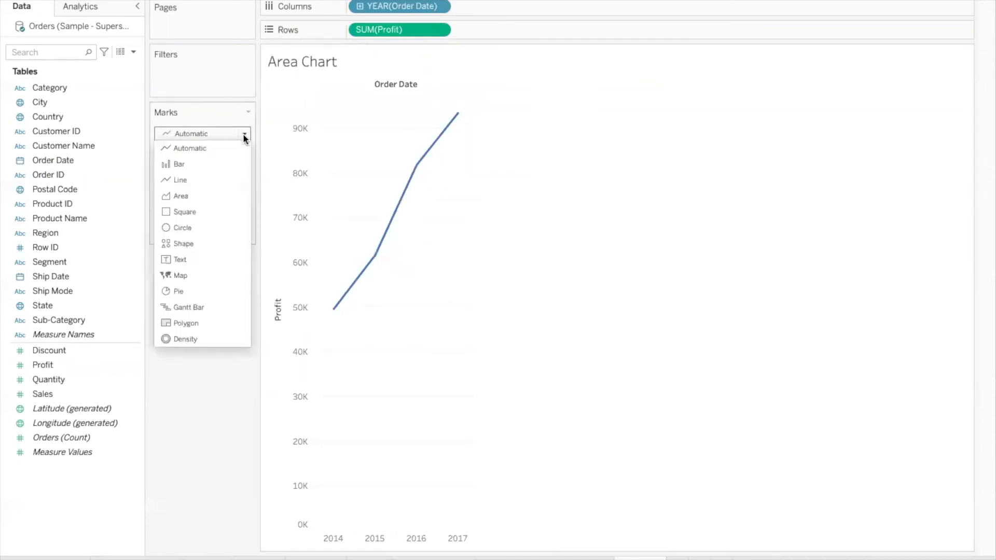
{"action": "left_click", "coordinate": [193, 195]}
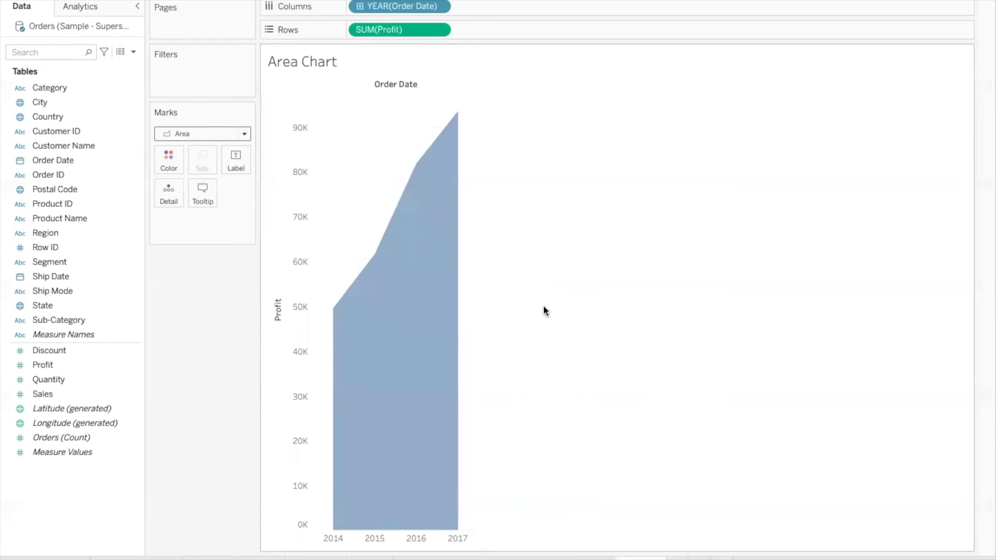
{"action": "left_click", "coordinate": [244, 134]}
{"action": "left_click", "coordinate": [201, 149]}
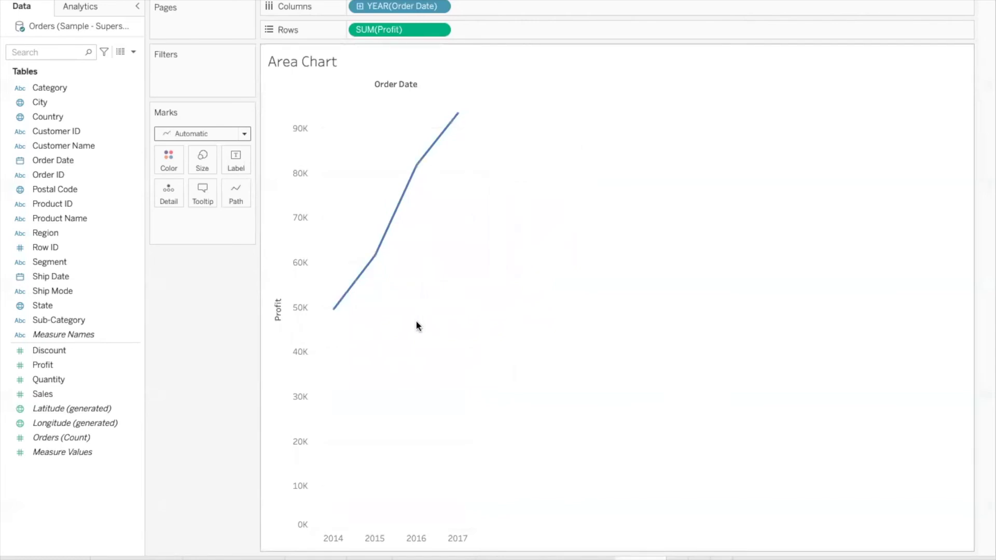
Colour the profit lines by Segment and highlight the Consumer line to inspect its yearly profit points
{"action": "left_click_drag", "start_coordinate": [61, 260], "coordinate": [170, 162]}
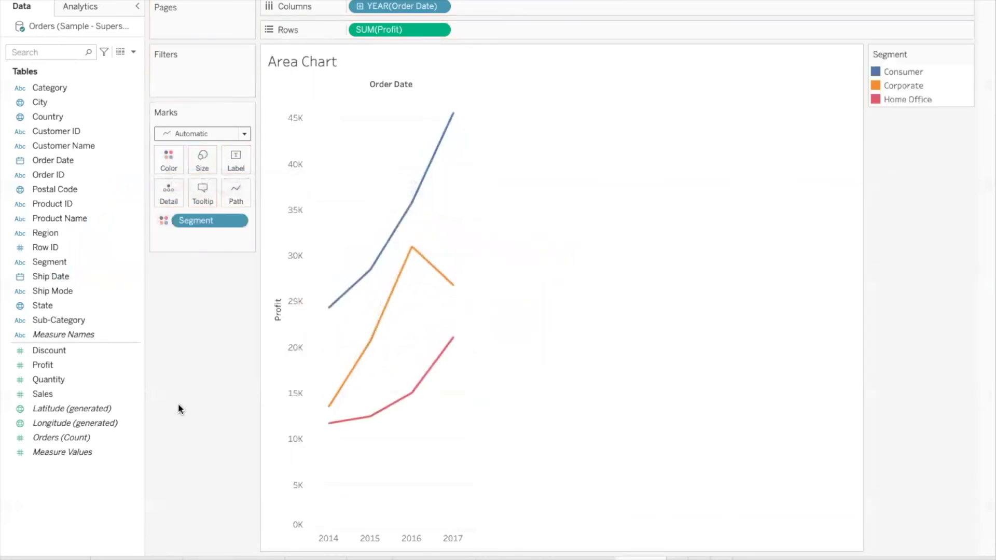
{"action": "left_click", "coordinate": [896, 73]}
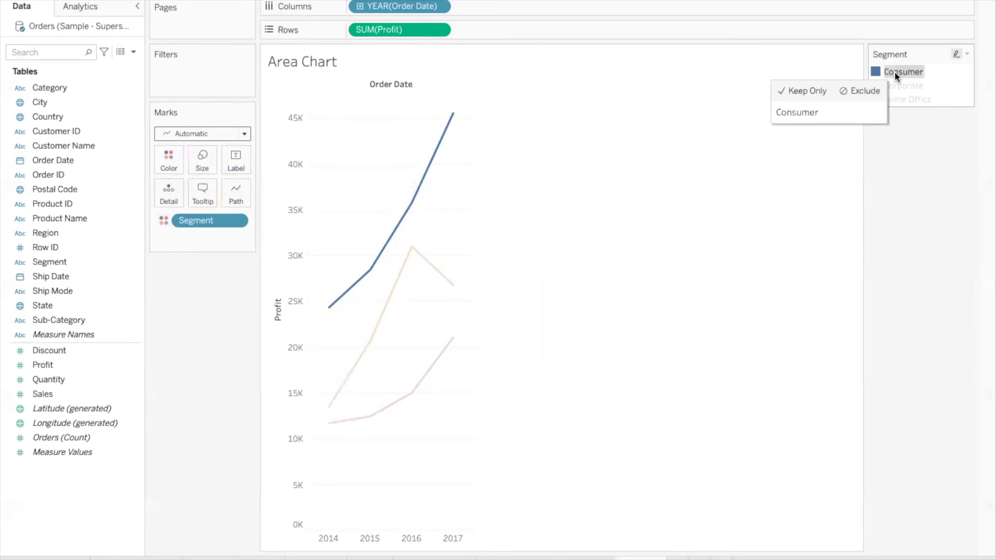
{"action": "mouse_move", "coordinate": [331, 308]}
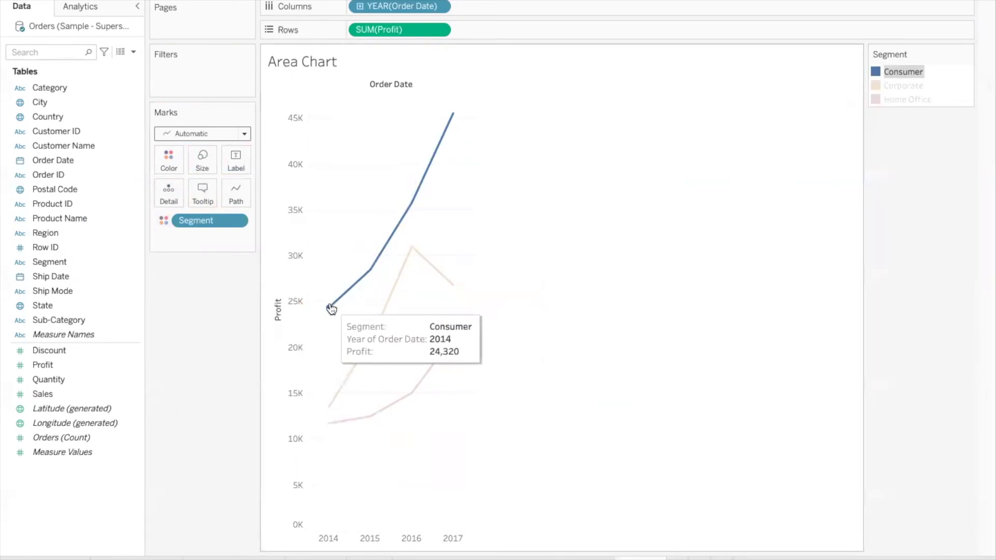
{"action": "mouse_move", "coordinate": [366, 278]}
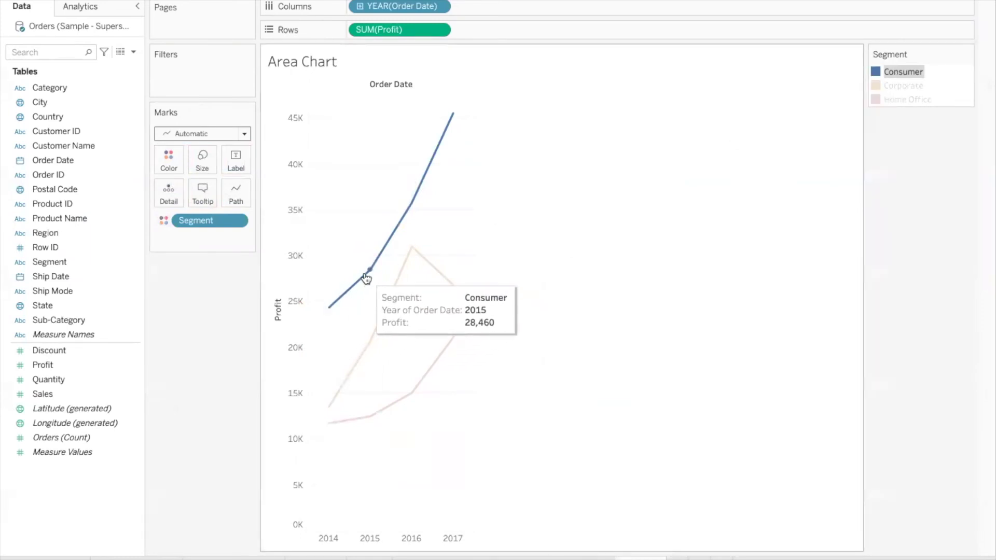
{"action": "mouse_move", "coordinate": [451, 132]}
Highlight the Corporate and Home Office lines in turn, inspect their yearly profit points, and clear the highlight
{"action": "left_click", "coordinate": [902, 85]}
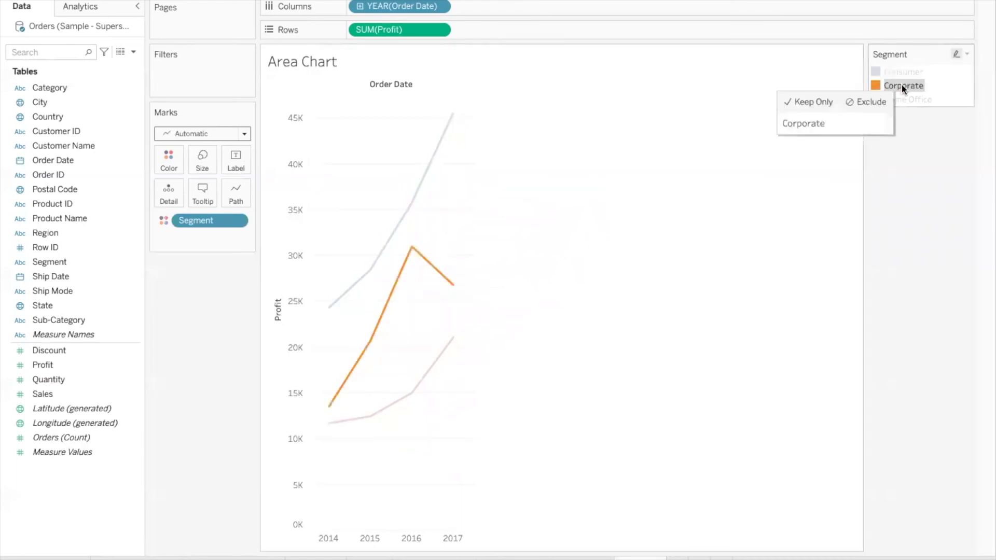
{"action": "mouse_move", "coordinate": [399, 284]}
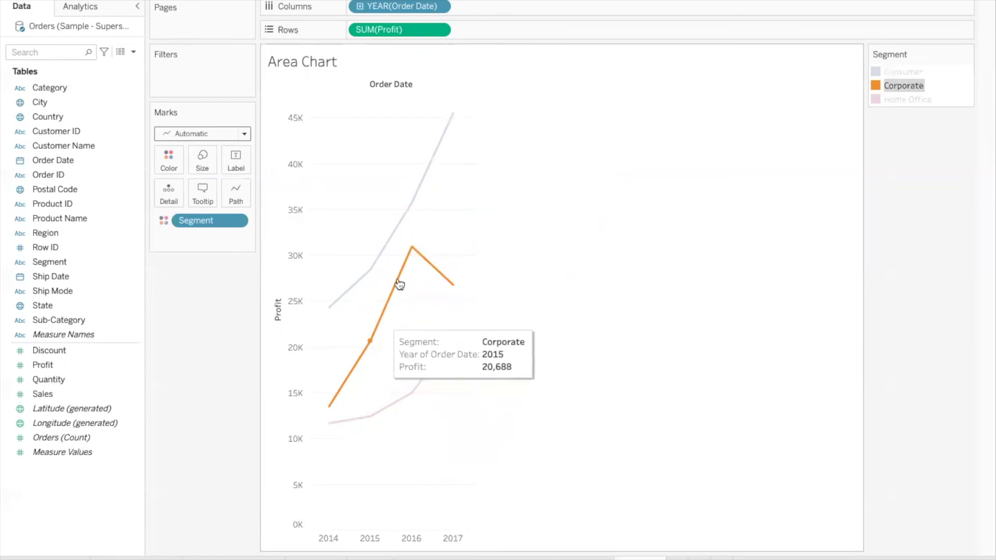
{"action": "left_click", "coordinate": [907, 99]}
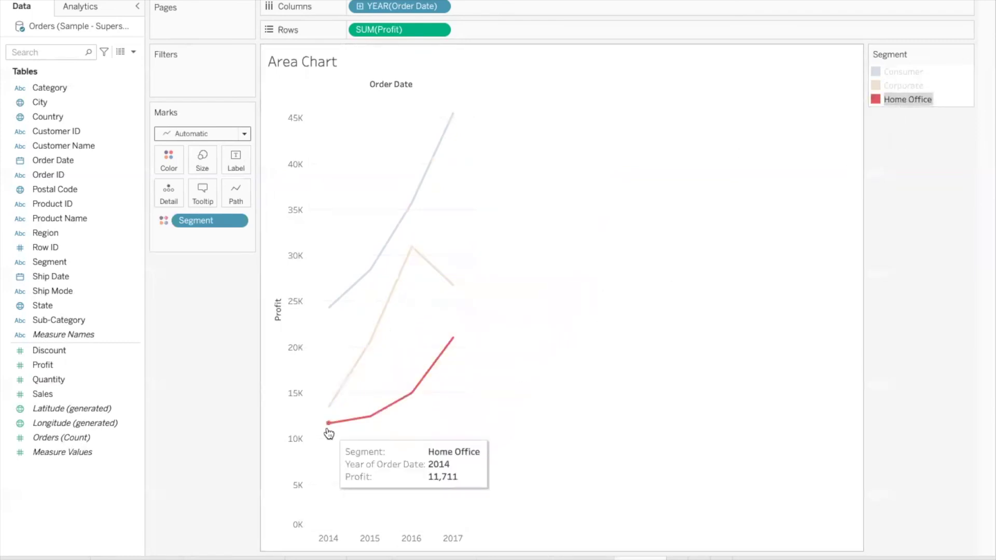
{"action": "mouse_move", "coordinate": [443, 357]}
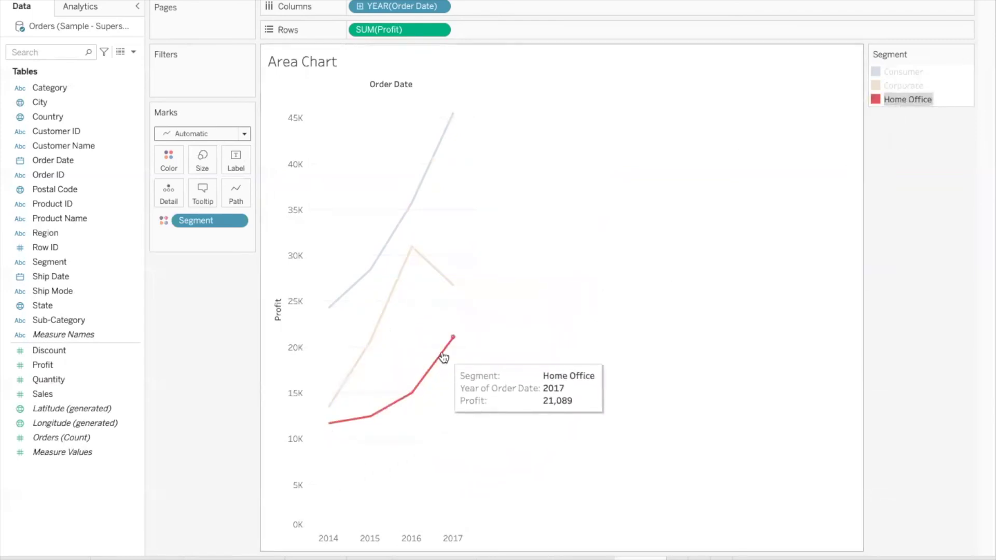
{"action": "left_click", "coordinate": [450, 431]}
Inspect the segment points for 2014, select all three to read their combined profit, and clear the selection
{"action": "mouse_move", "coordinate": [330, 431]}
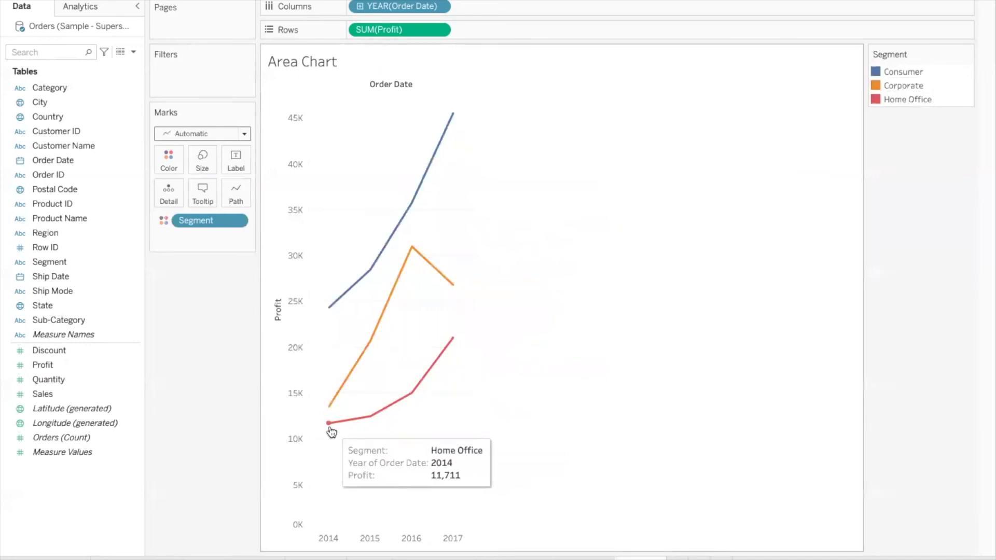
{"action": "mouse_move", "coordinate": [330, 414]}
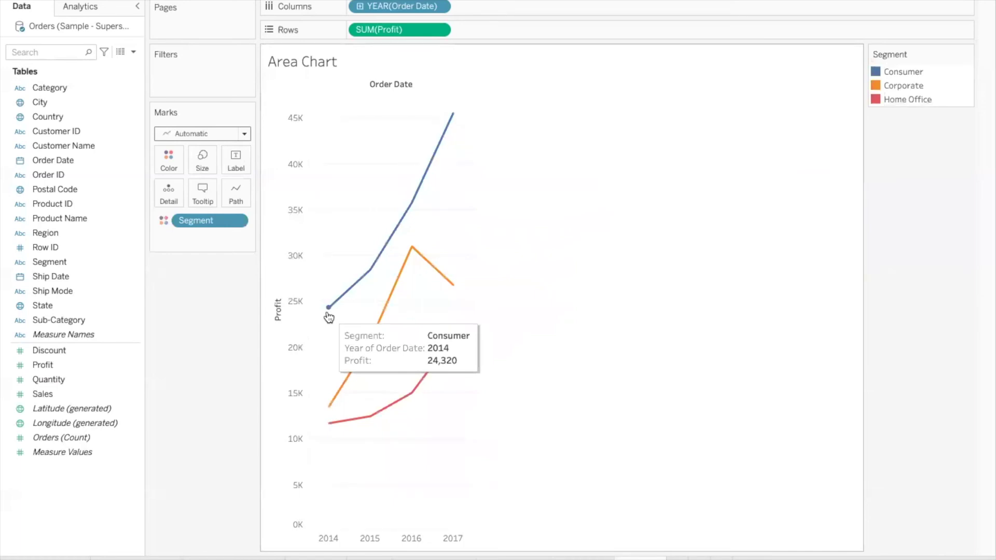
{"action": "left_click", "coordinate": [327, 539]}
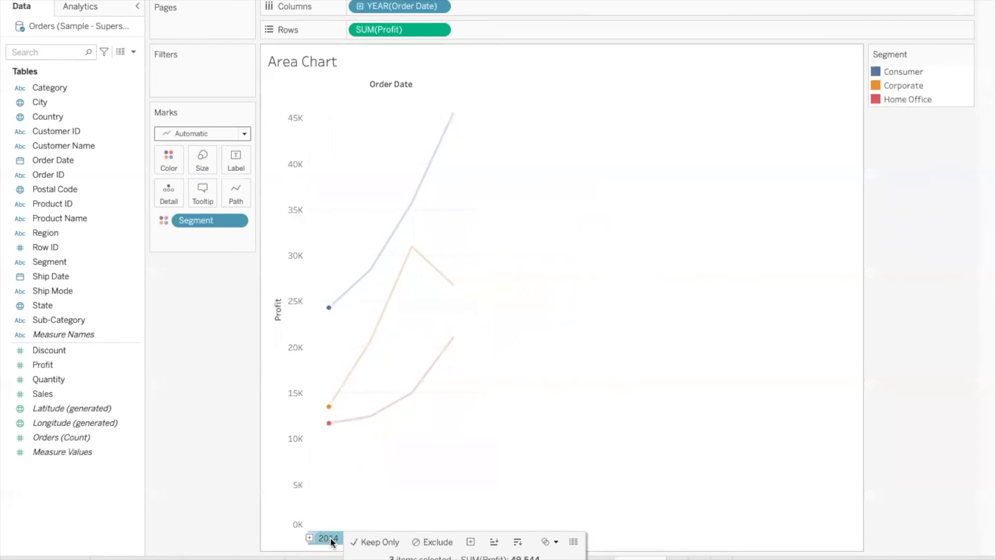
{"action": "left_click_drag", "start_coordinate": [318, 291], "coordinate": [336, 446]}
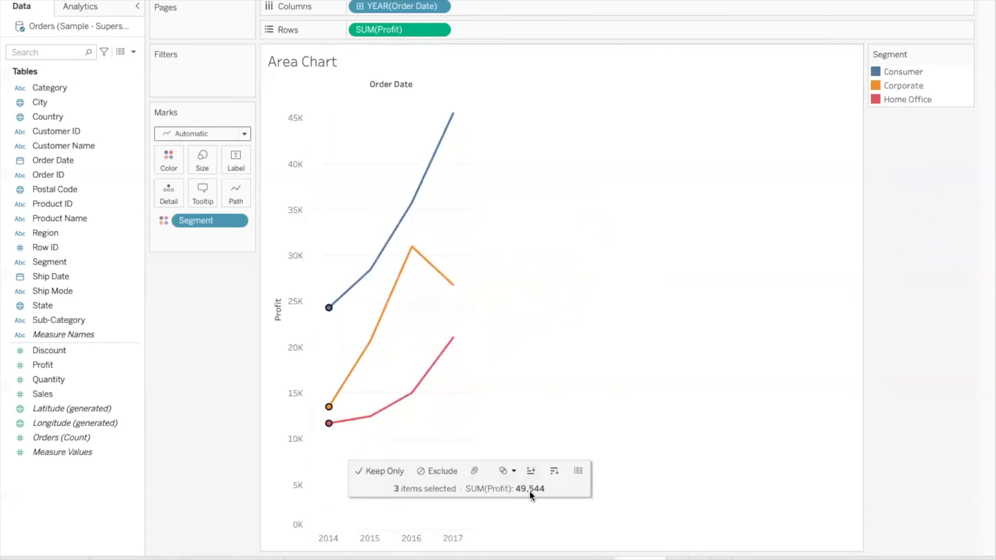
{"action": "left_click", "coordinate": [442, 416]}
Select the three 2017 segment points to read their combined profit, check the Profit axis, and clear the selection
{"action": "left_click", "coordinate": [456, 534]}
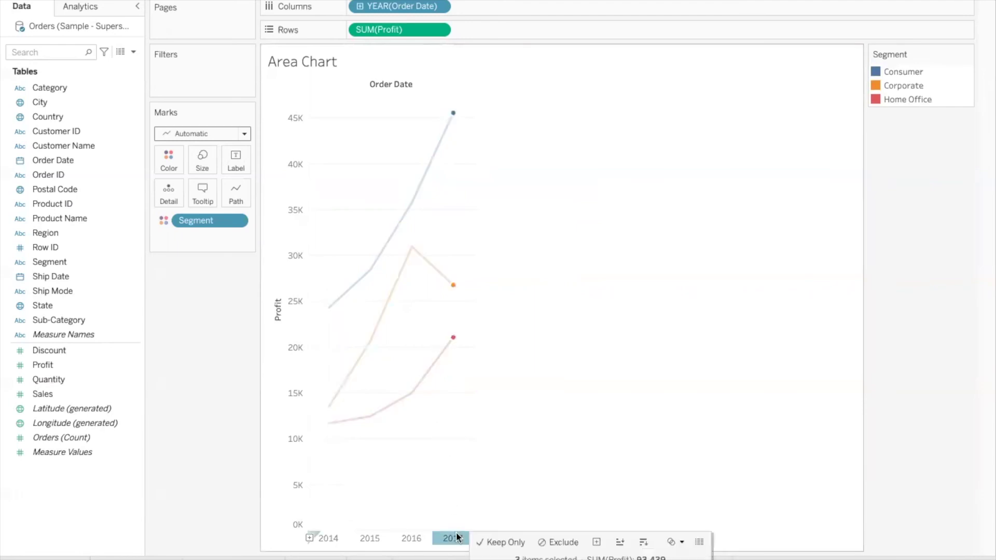
{"action": "left_click_drag", "start_coordinate": [436, 106], "coordinate": [469, 369]}
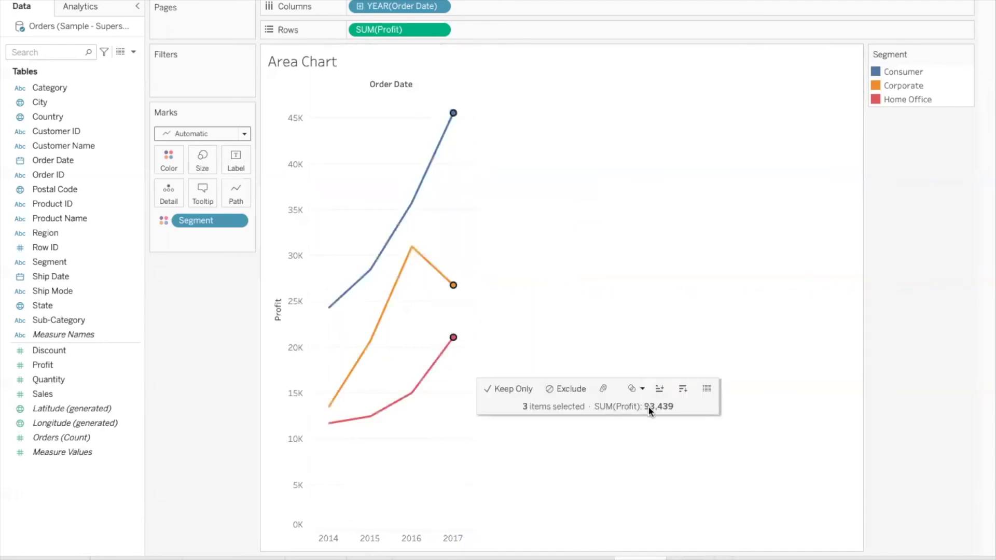
{"action": "left_click", "coordinate": [424, 431]}
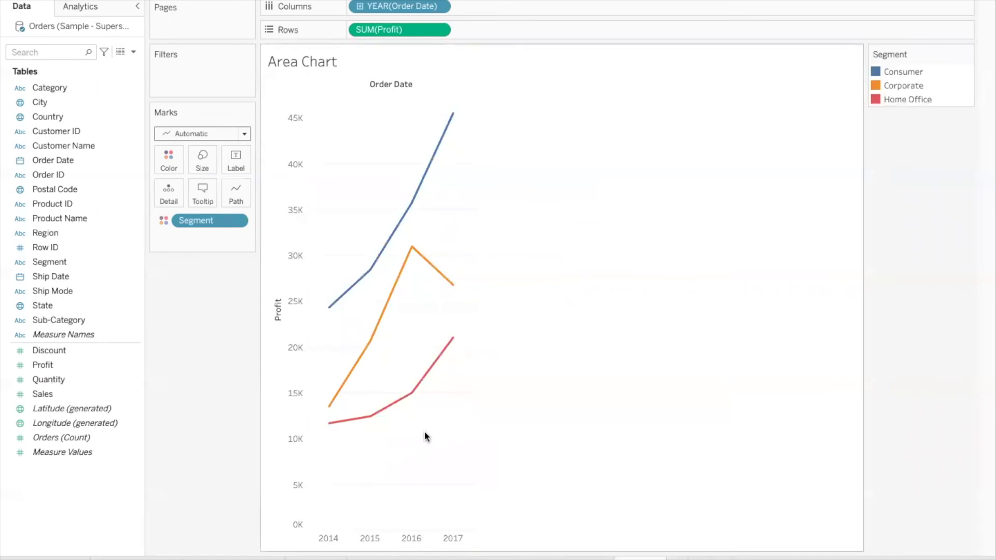
{"action": "left_click", "coordinate": [288, 150]}
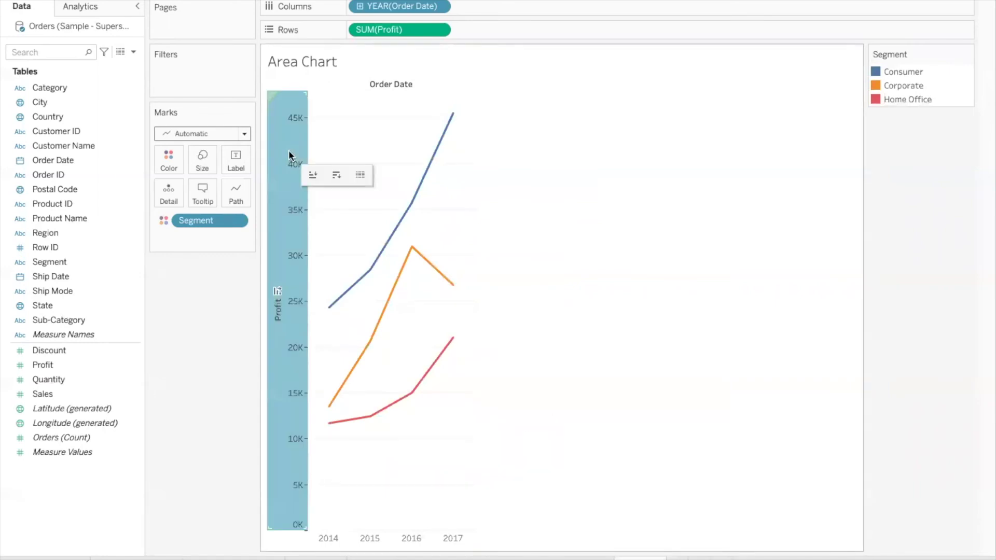
{"action": "left_click", "coordinate": [461, 194]}
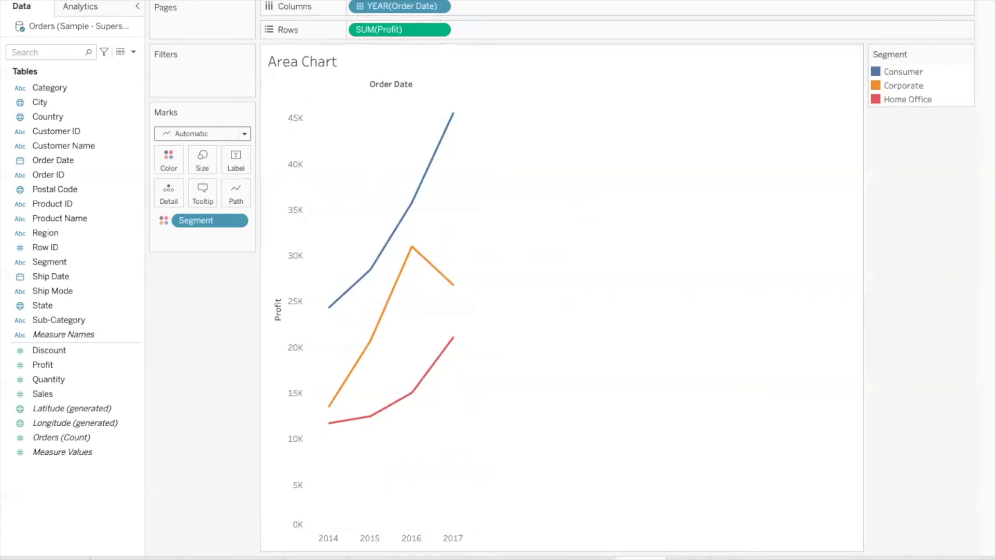
Convert the segment line chart to stacked bars using Show Me
{"action": "left_click", "coordinate": [940, 10]}
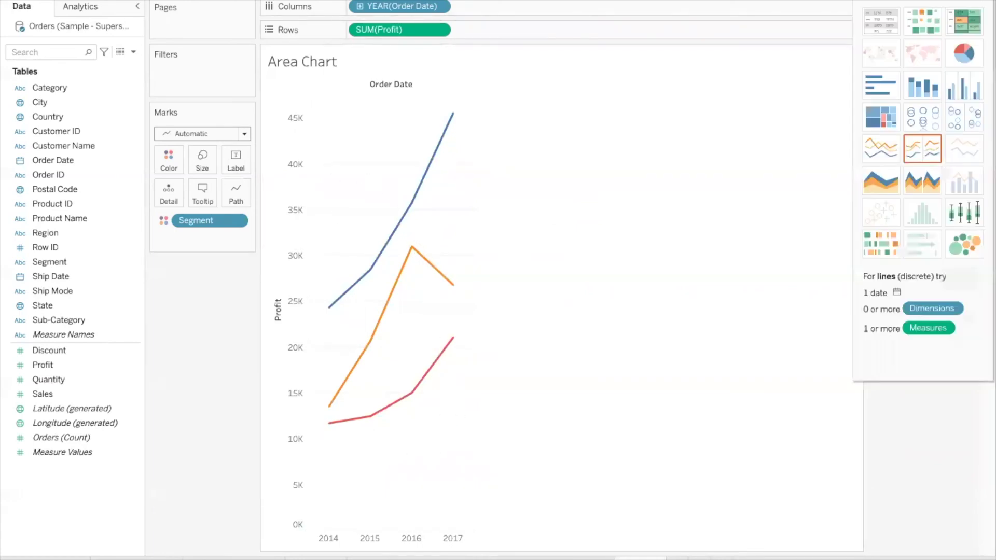
{"action": "left_click", "coordinate": [927, 87]}
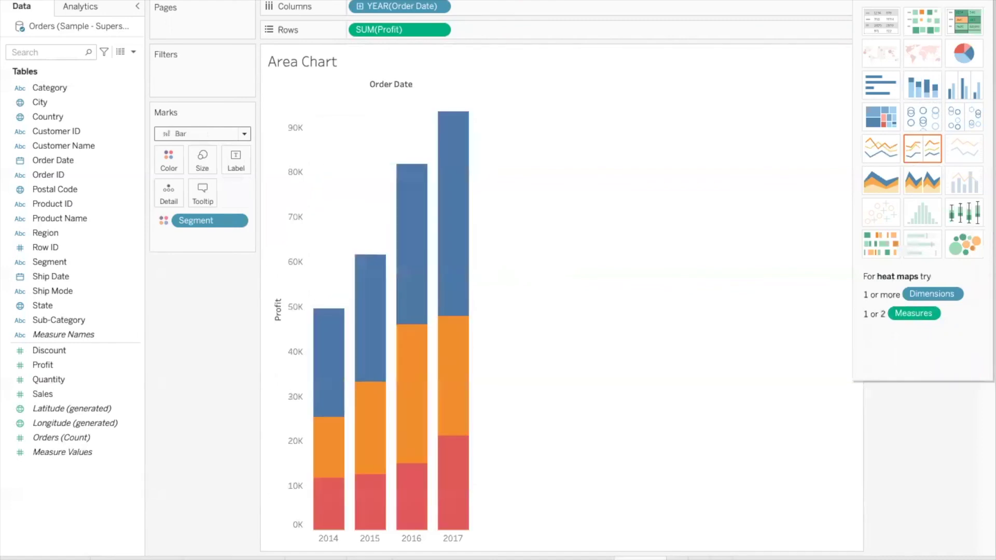
Select each year's stacked bar from 2014 to 2017 in turn, compare the total profit heights, and clear the selection
{"action": "left_click", "coordinate": [332, 539]}
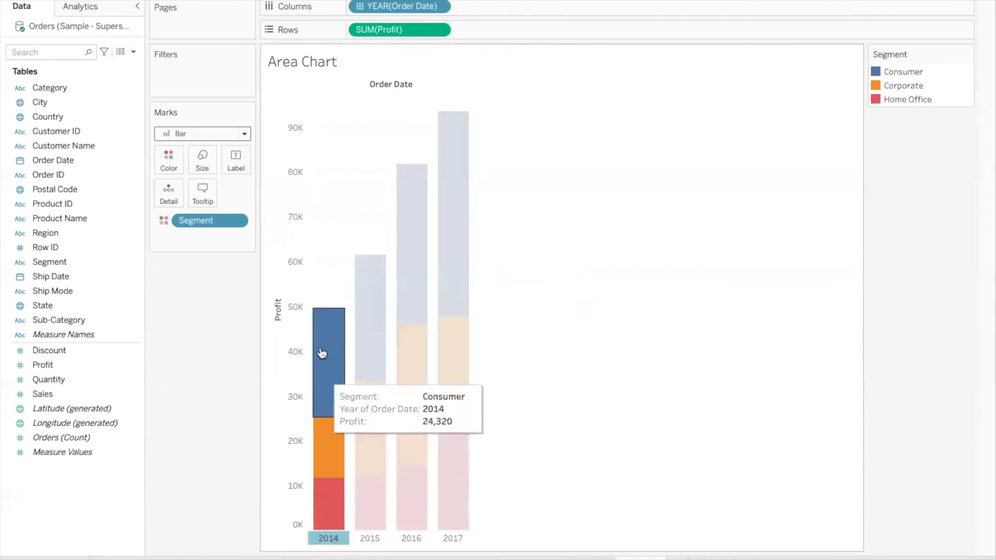
{"action": "mouse_move", "coordinate": [318, 306]}
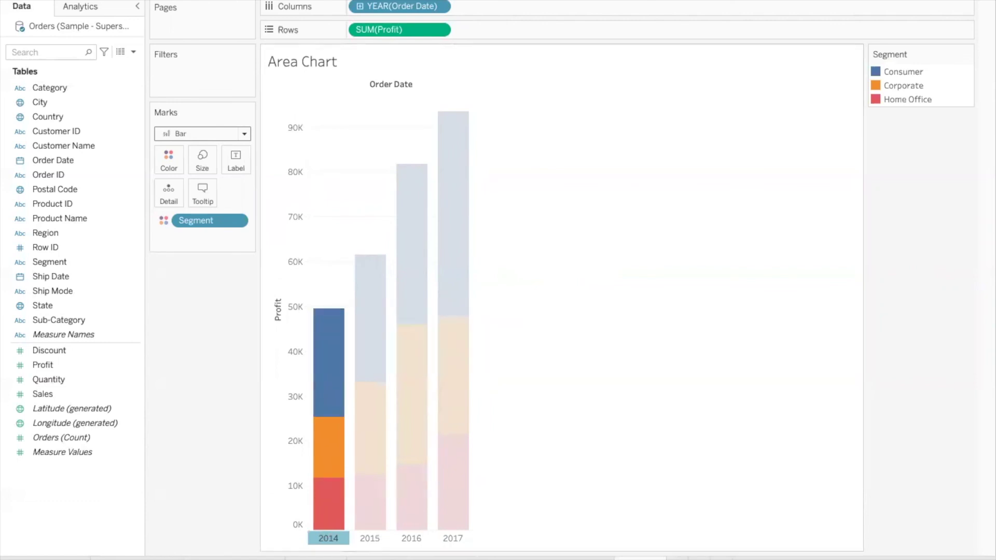
{"action": "left_click", "coordinate": [371, 539]}
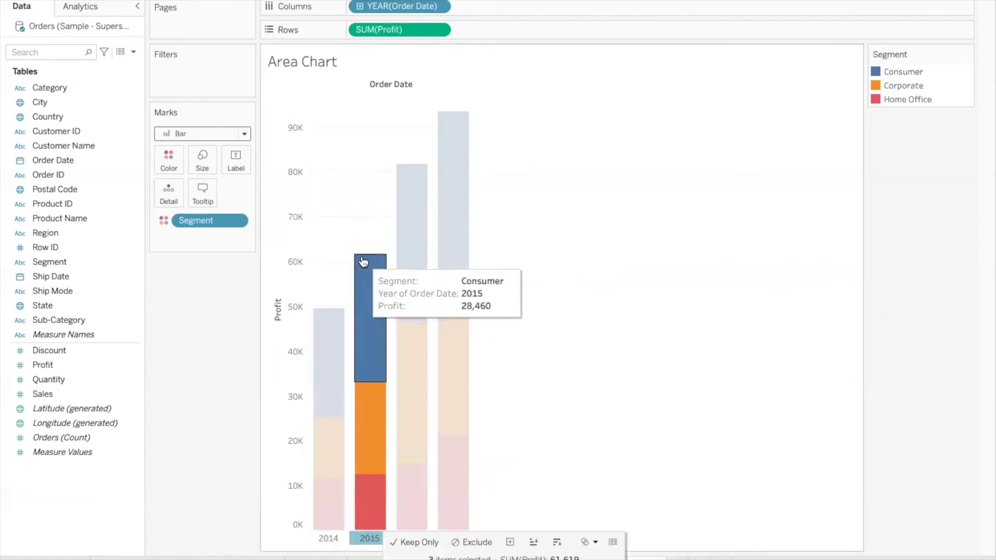
{"action": "mouse_move", "coordinate": [413, 514]}
{"action": "left_click", "coordinate": [411, 538]}
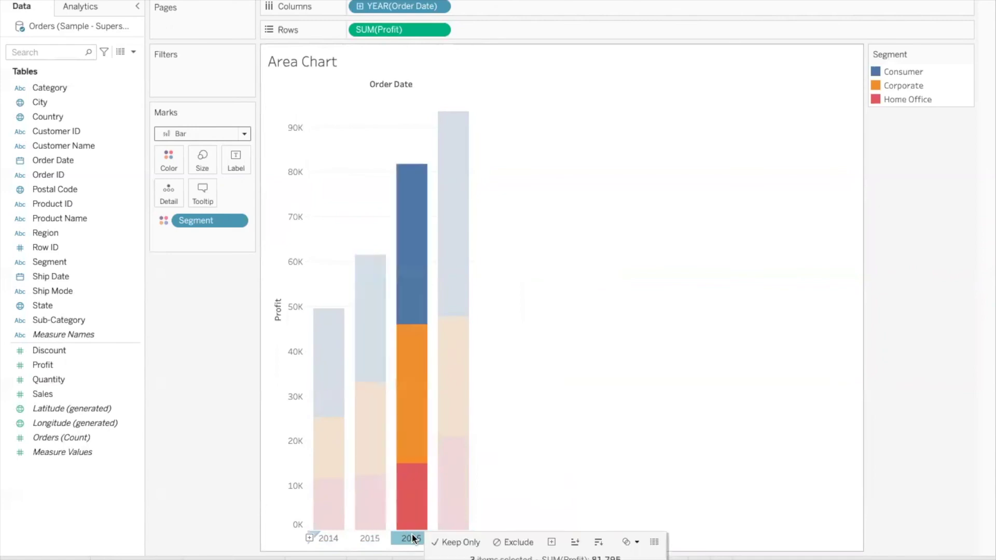
{"action": "left_click", "coordinate": [453, 538]}
{"action": "mouse_move", "coordinate": [456, 115]}
{"action": "left_click", "coordinate": [553, 248]}
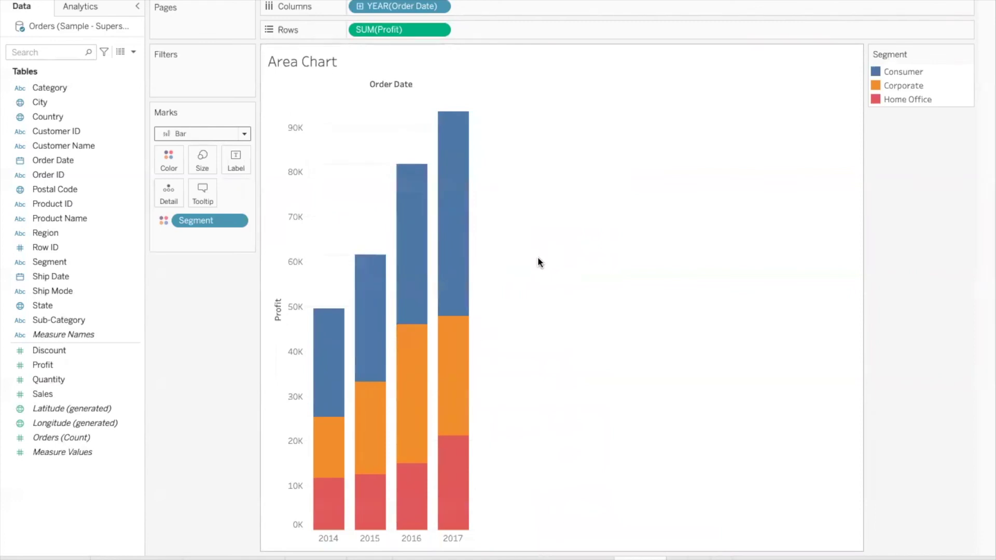
Mark the upper edge of the Home Office, Corporate and Consumer blocks in every yearly bar with annotation dots
{"action": "mouse_move", "coordinate": [315, 457]}
{"action": "left_click", "coordinate": [368, 474]}
{"action": "left_click", "coordinate": [414, 463]}
{"action": "left_click", "coordinate": [454, 435]}
{"action": "left_click", "coordinate": [328, 418]}
{"action": "left_click", "coordinate": [367, 381]}
{"action": "left_click", "coordinate": [412, 324]}
{"action": "left_click", "coordinate": [455, 315]}
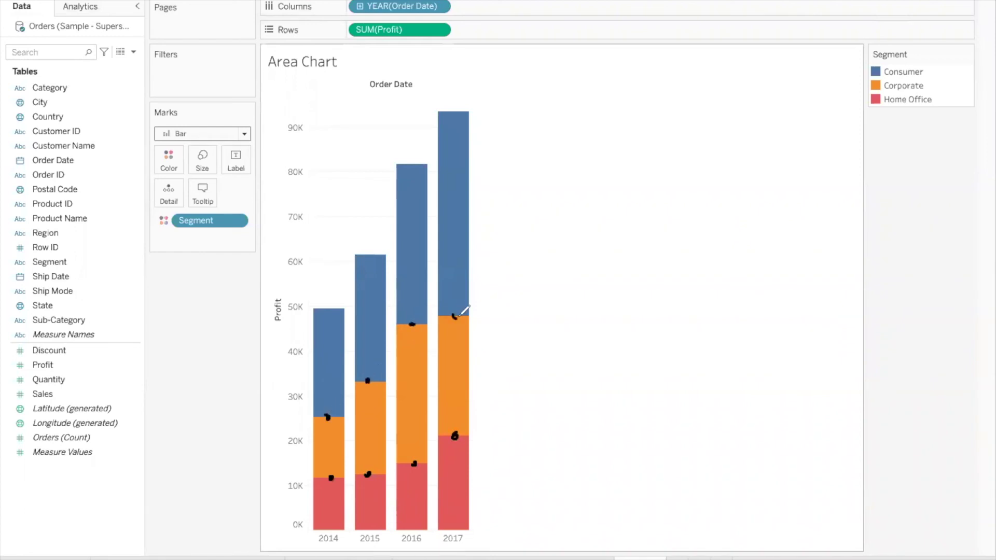
{"action": "left_click", "coordinate": [325, 309]}
{"action": "left_click", "coordinate": [369, 255]}
{"action": "left_click", "coordinate": [408, 168]}
{"action": "left_click", "coordinate": [453, 113]}
{"action": "left_click", "coordinate": [454, 113]}
Draw three freehand annotation lines joining the dots of each segment across the bars from 2014 to 2017
{"action": "mouse_move", "coordinate": [331, 477]}
{"action": "left_mouse_down"}
{"action": "mouse_move", "coordinate": [413, 468]}
{"action": "mouse_move", "coordinate": [456, 433]}
{"action": "left_mouse_up"}
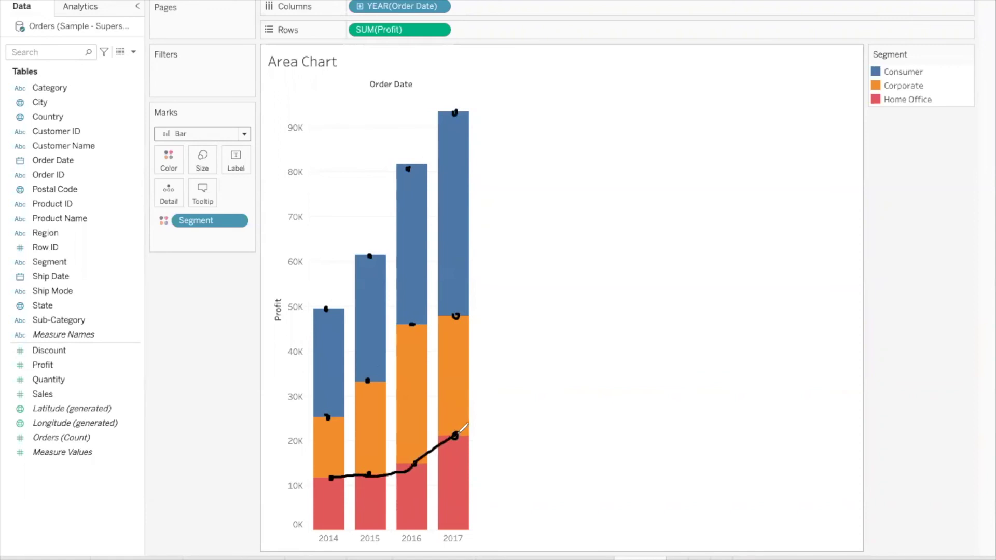
{"action": "mouse_move", "coordinate": [331, 420]}
{"action": "left_mouse_down"}
{"action": "mouse_move", "coordinate": [410, 333]}
{"action": "mouse_move", "coordinate": [455, 315]}
{"action": "left_mouse_up"}
{"action": "mouse_move", "coordinate": [324, 305]}
{"action": "left_mouse_down"}
{"action": "mouse_move", "coordinate": [377, 246]}
{"action": "mouse_move", "coordinate": [400, 186]}
{"action": "mouse_move", "coordinate": [455, 109]}
{"action": "left_mouse_up"}
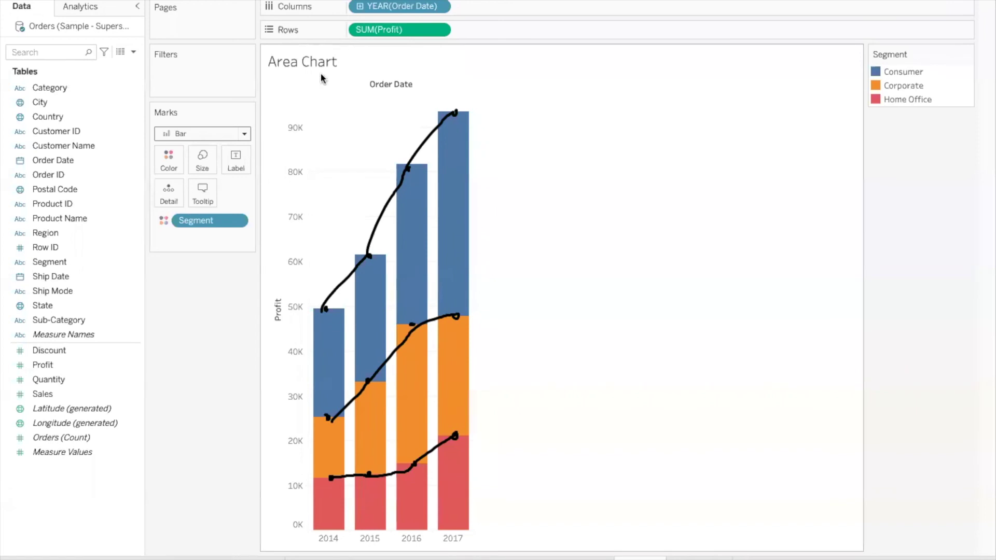
Change the stacked bars' mark type to Area and erase the freehand annotations from the chart
{"action": "left_click", "coordinate": [244, 133]}
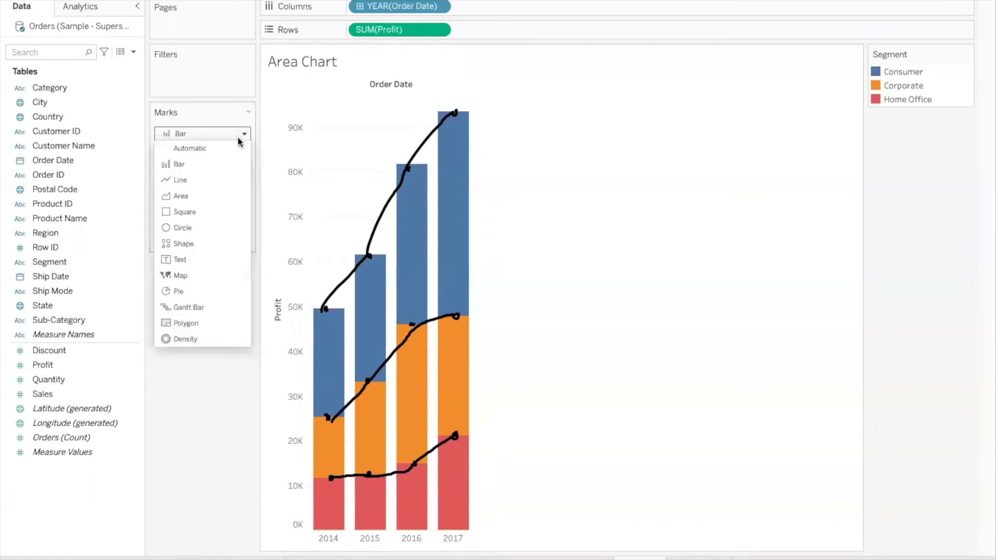
{"action": "left_click", "coordinate": [204, 196]}
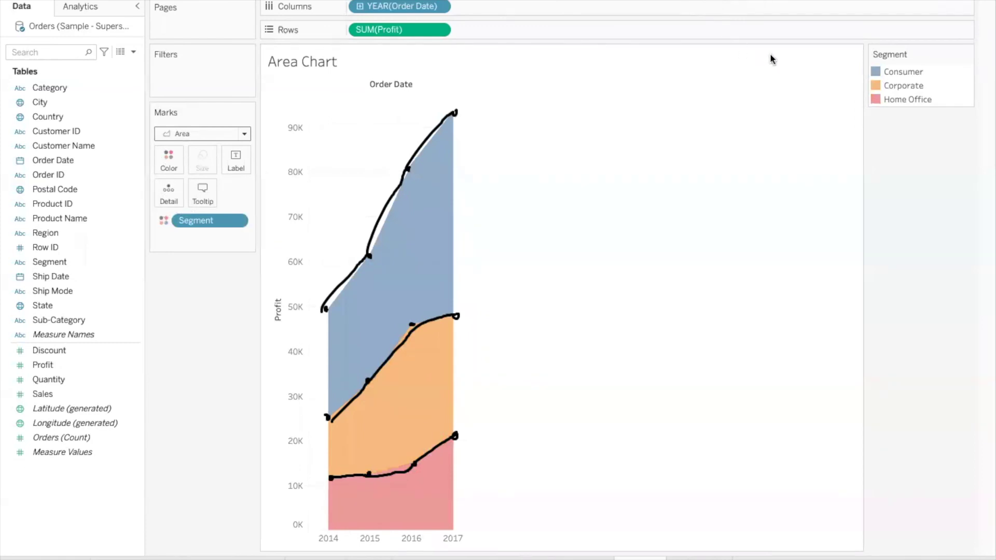
{"action": "key", "text": "e"}
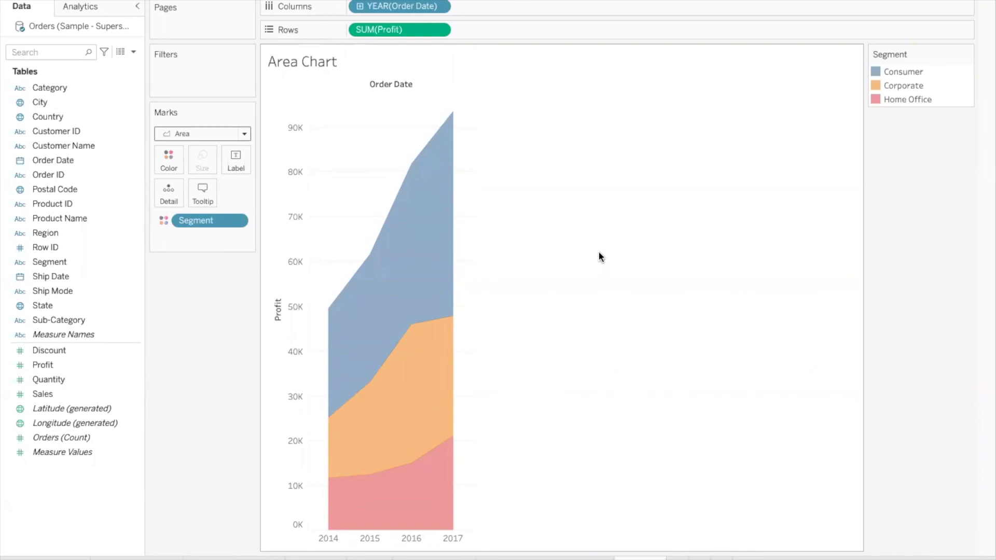
Change the Order Date on Columns from discrete years to continuous quarters, using the quarter-with-year date level
{"action": "left_click", "coordinate": [437, 6]}
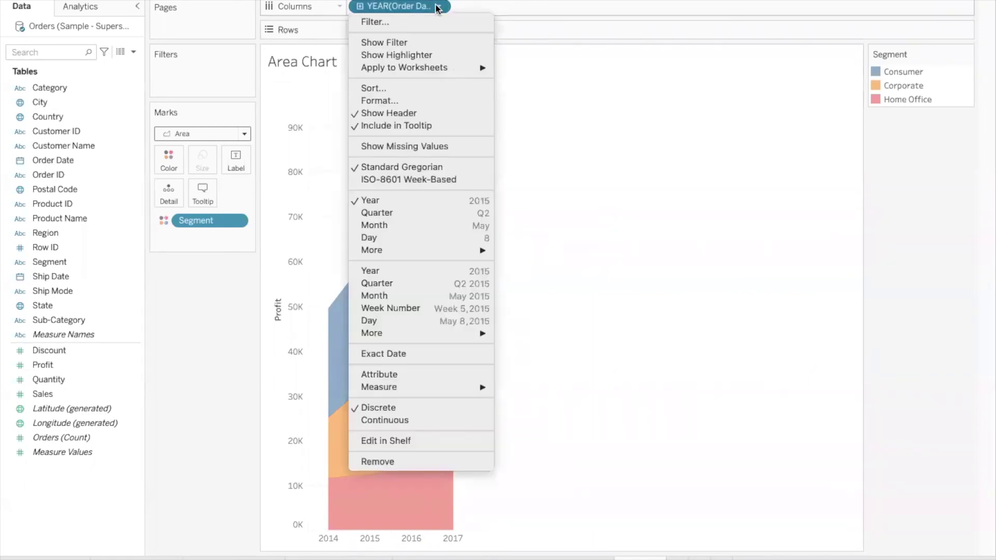
{"action": "left_click", "coordinate": [397, 283]}
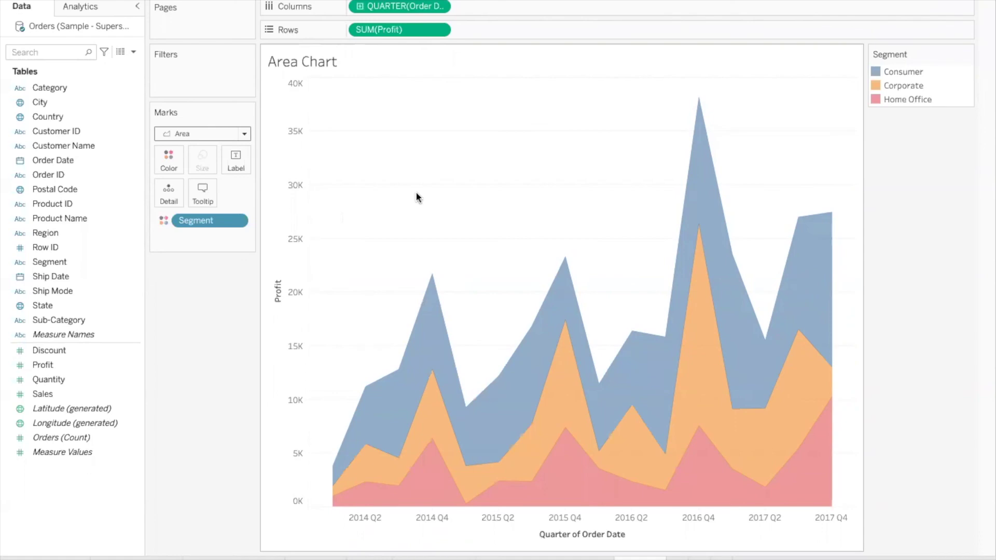
{"action": "key", "text": "super+Tab"}
{"action": "key", "text": "super+Tab"}
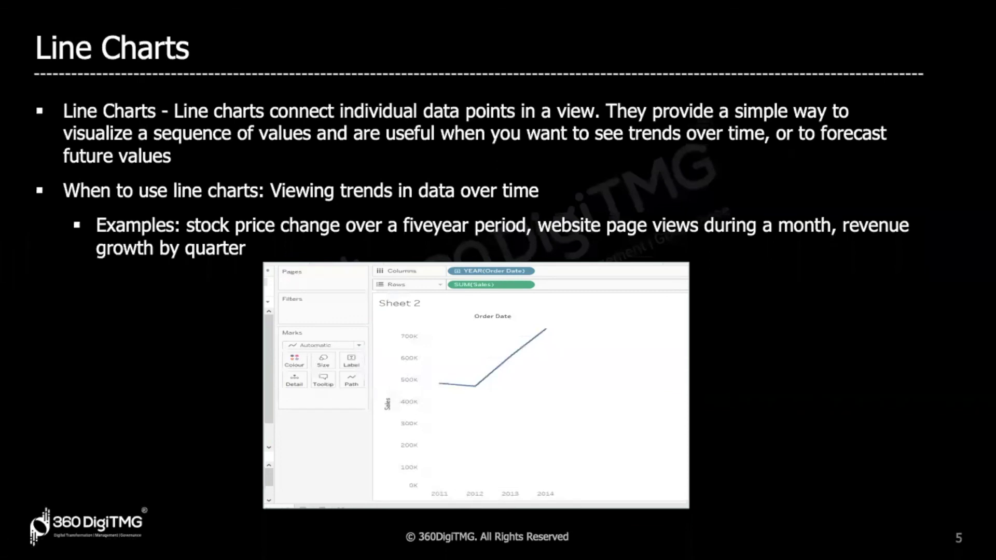
{"action": "key", "text": "Right"}
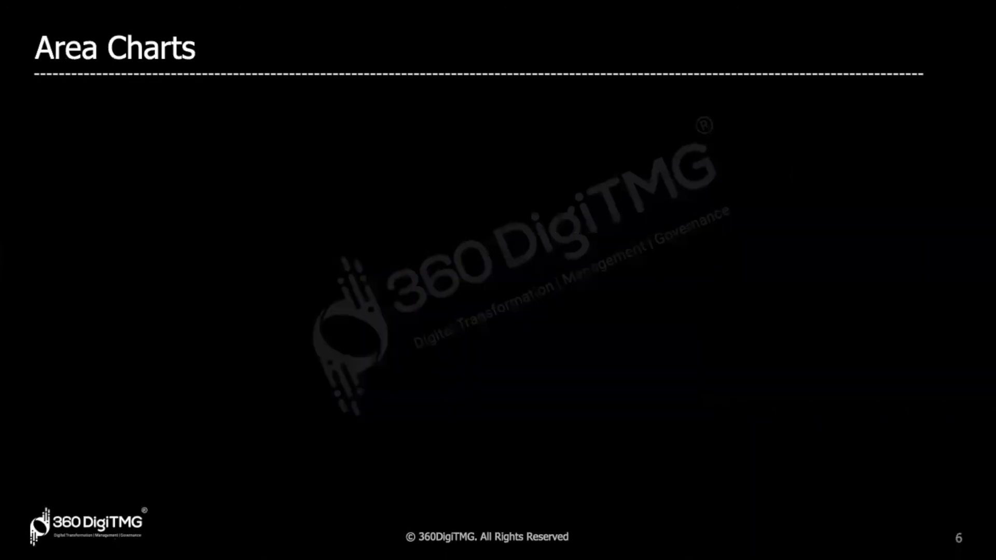
{"action": "left_click", "coordinate": [296, 162]}
{"action": "left_click", "coordinate": [296, 163]}
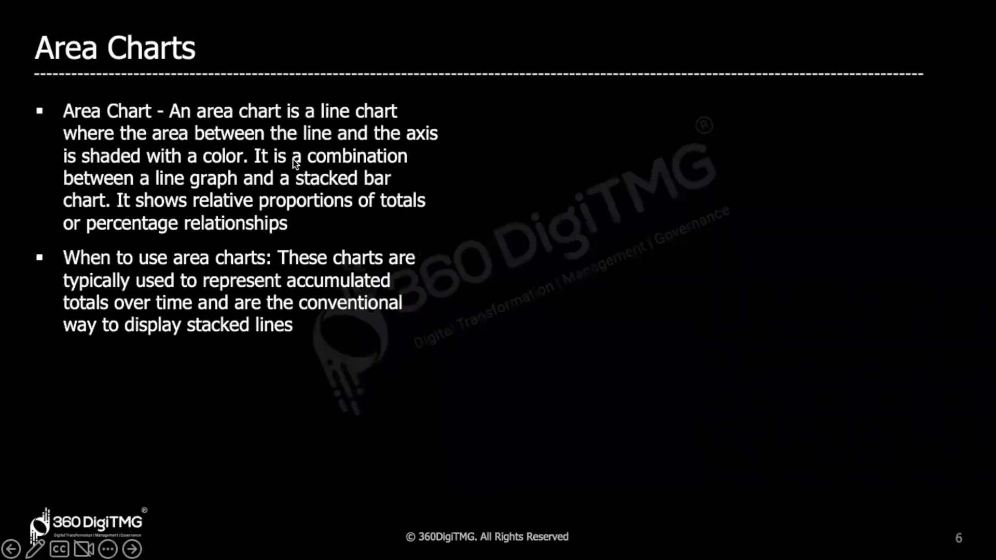
{"action": "left_click", "coordinate": [353, 289]}
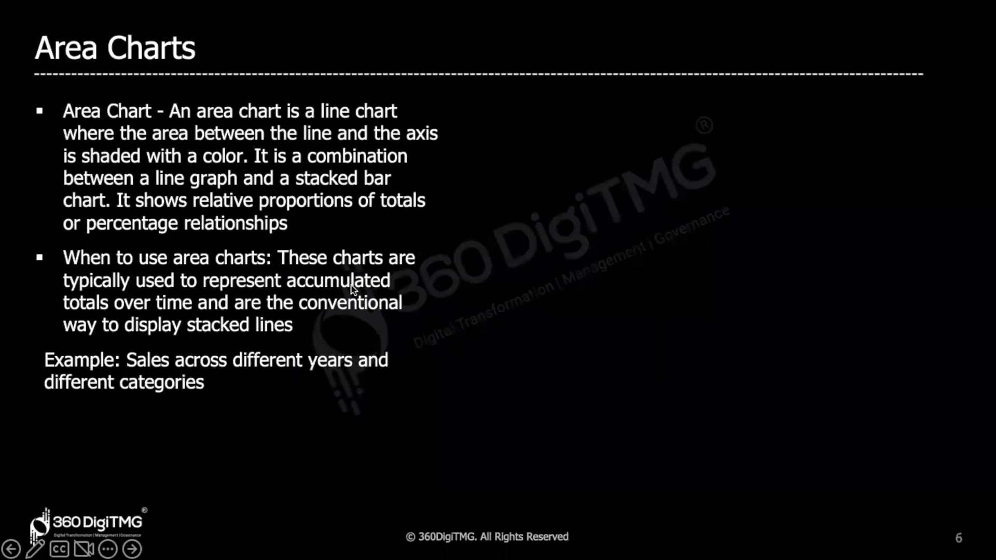
{"action": "left_click", "coordinate": [353, 290]}
{"action": "left_click", "coordinate": [353, 289]}
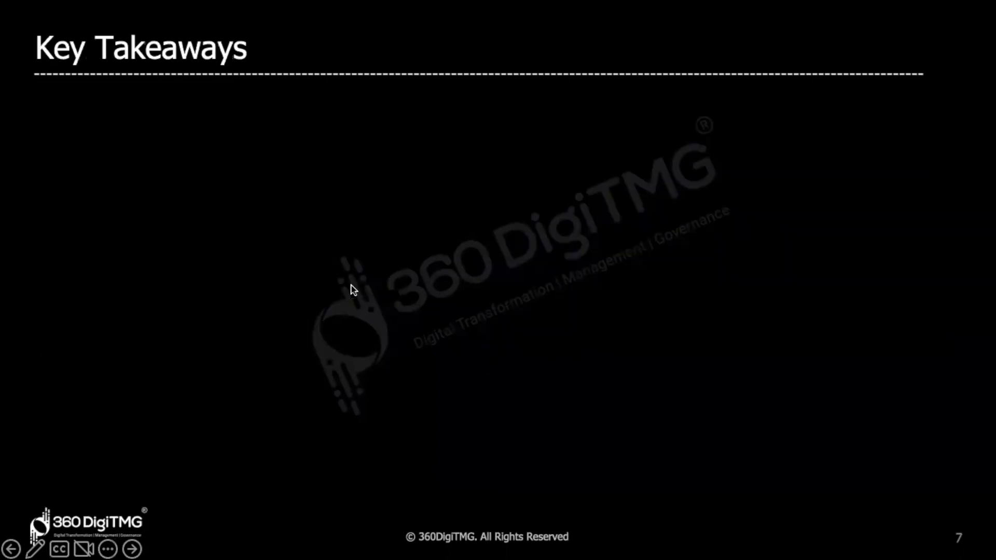
{"action": "left_click", "coordinate": [352, 290]}
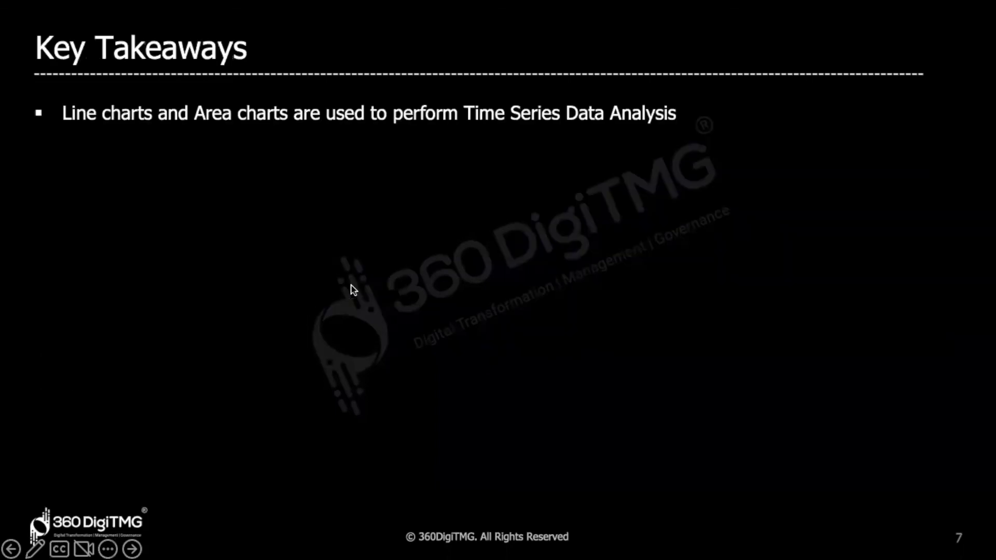